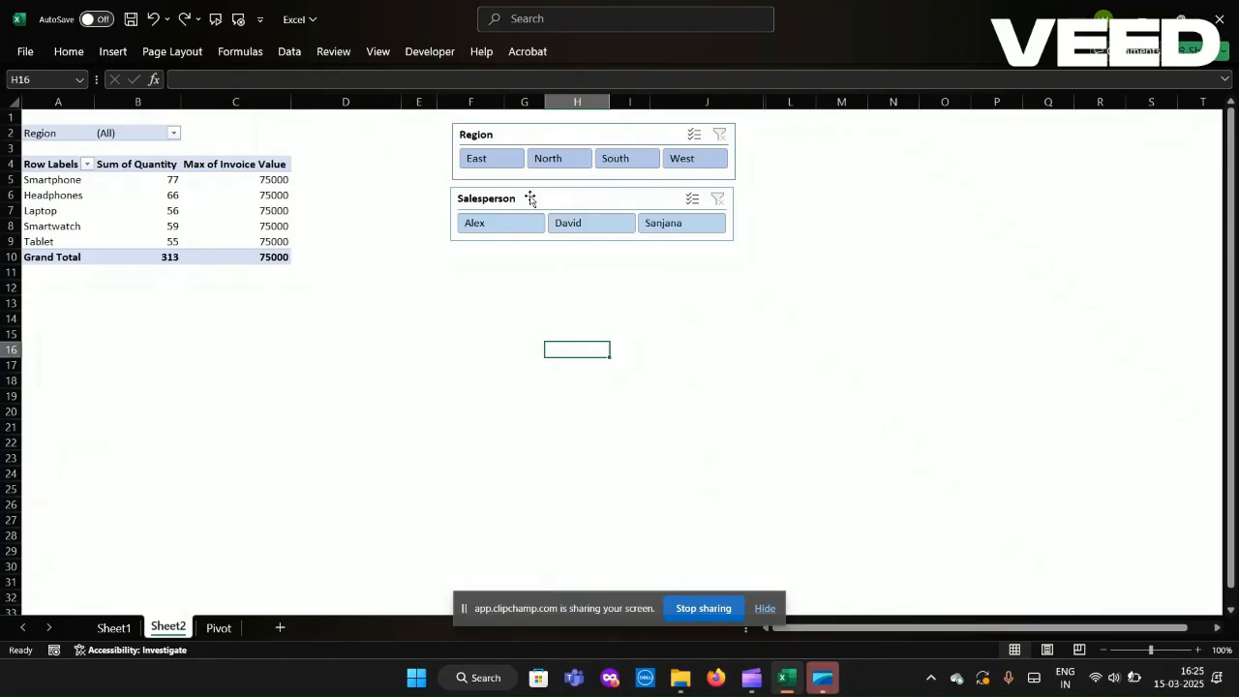
- Insert a timeline for the Date field of the pivot table
click(176, 206)
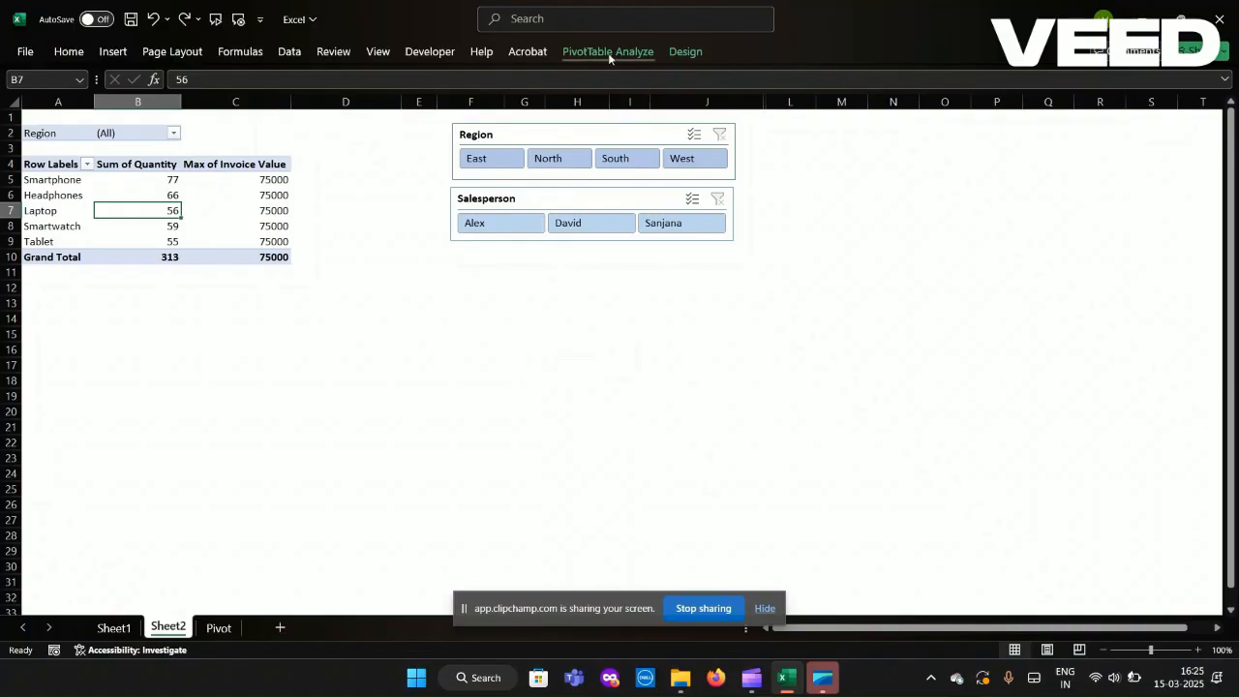
click(608, 52)
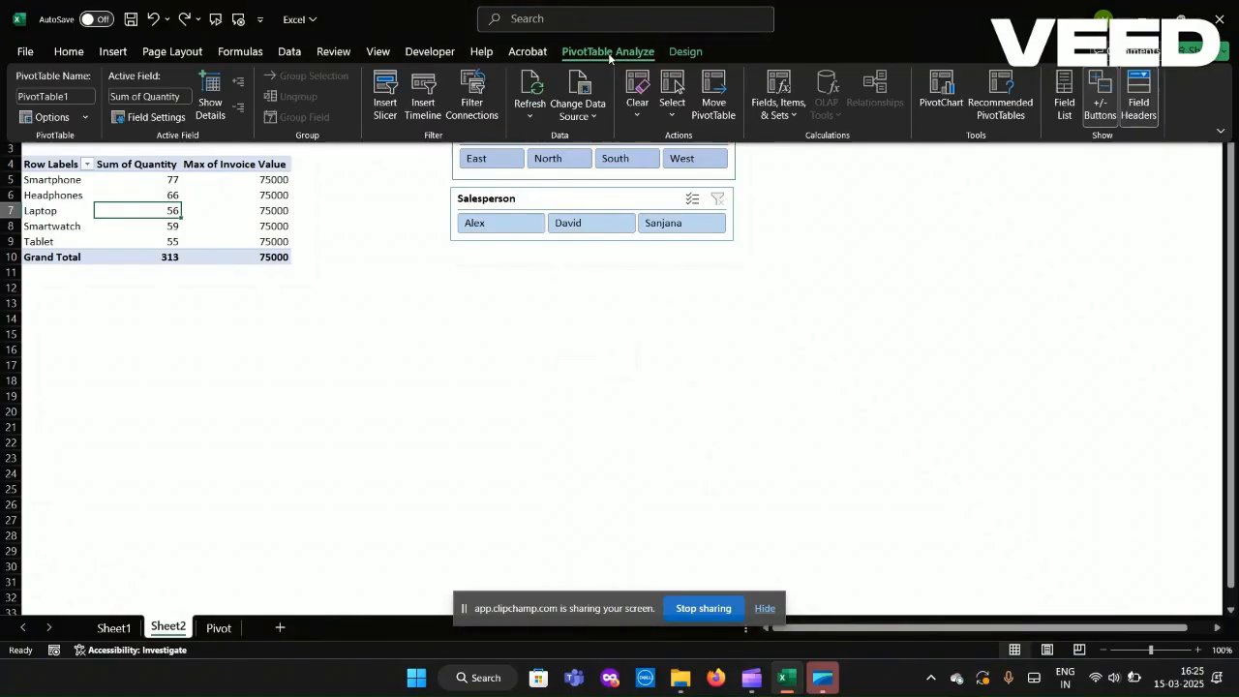
click(426, 101)
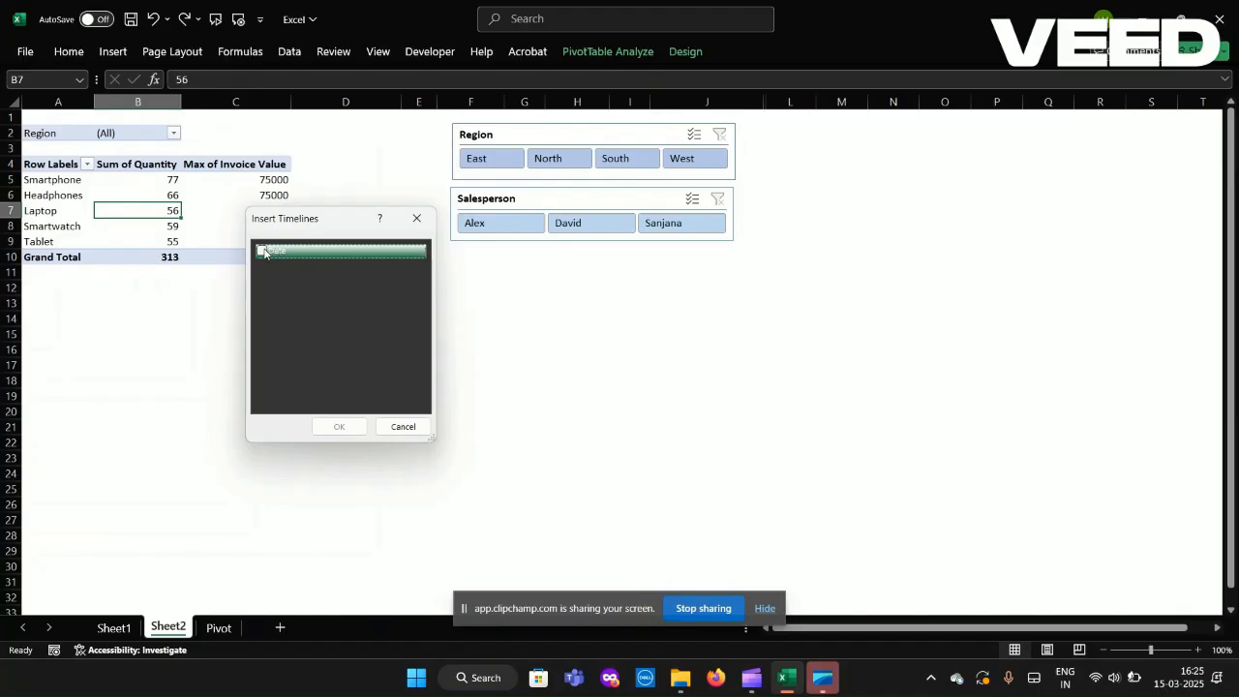
click(263, 251)
click(360, 428)
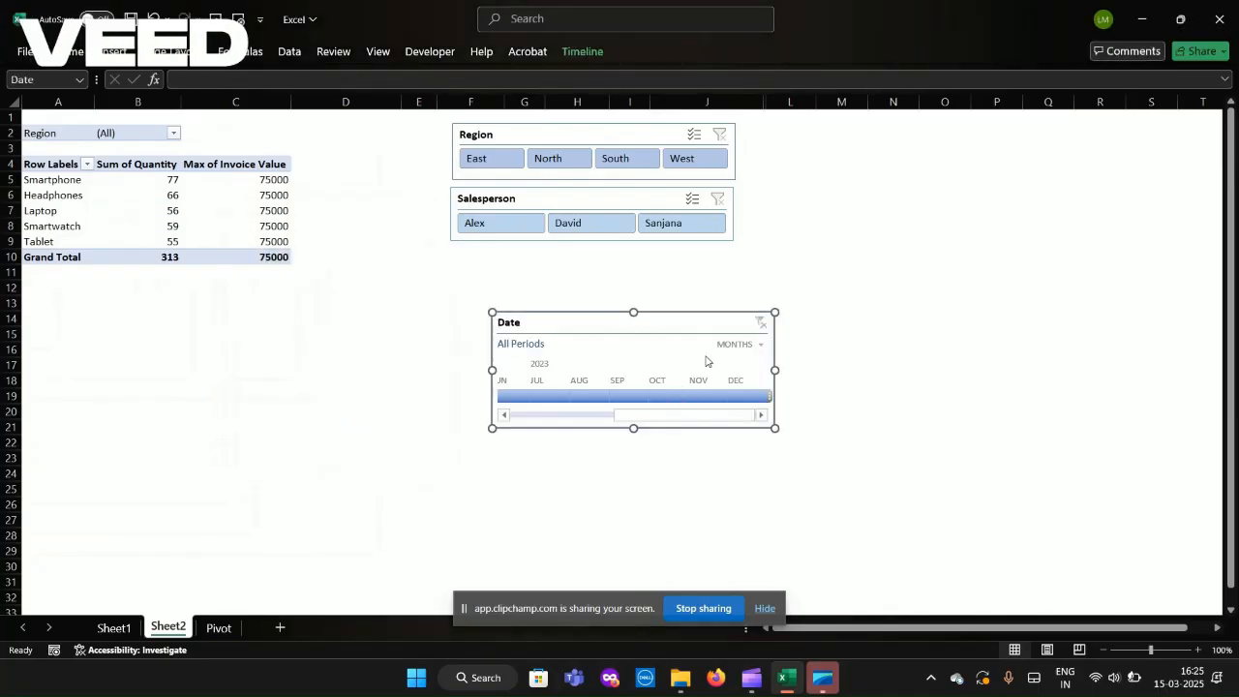
- Filter the pivot table with the Date timeline to July 2023, followed by the range August to October 2023
click(548, 394)
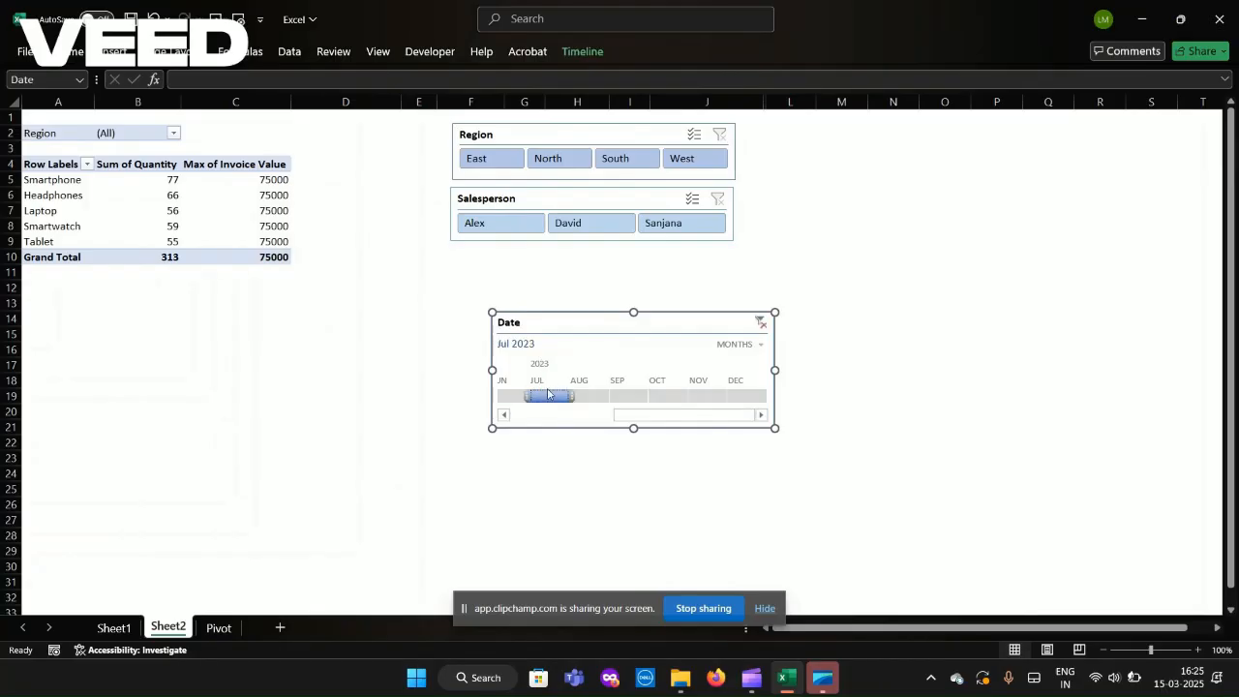
click(601, 397)
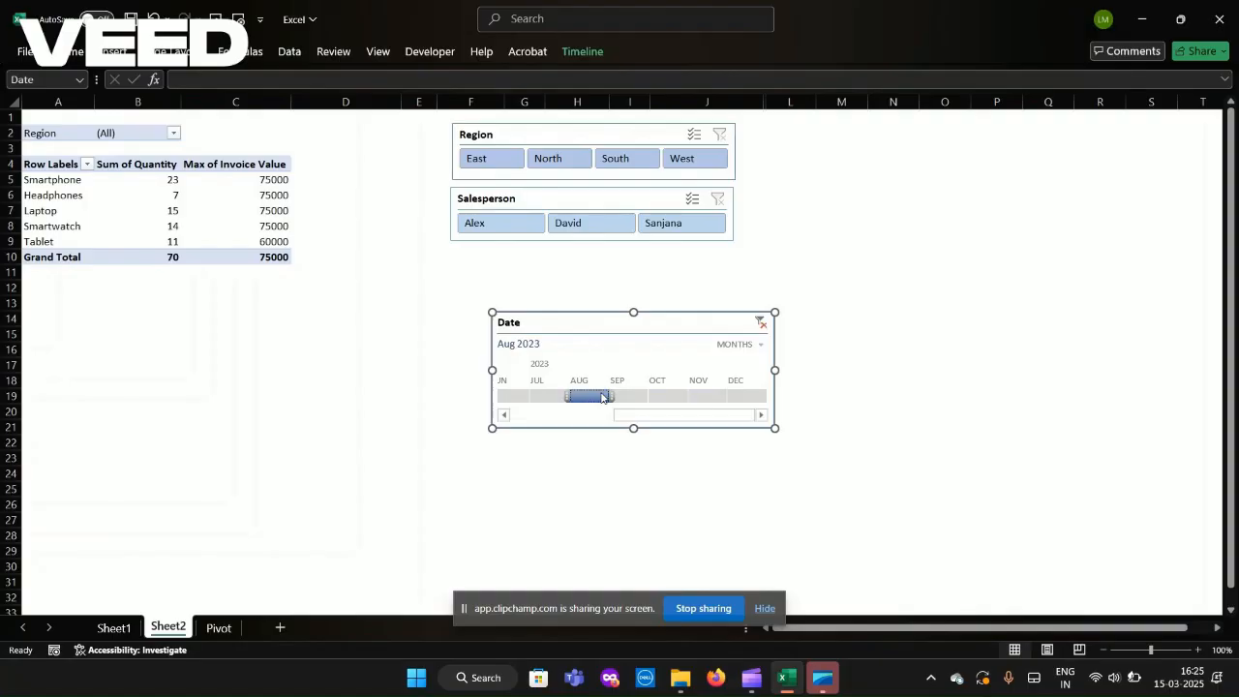
key(shift+Right)
key(shift+Right)
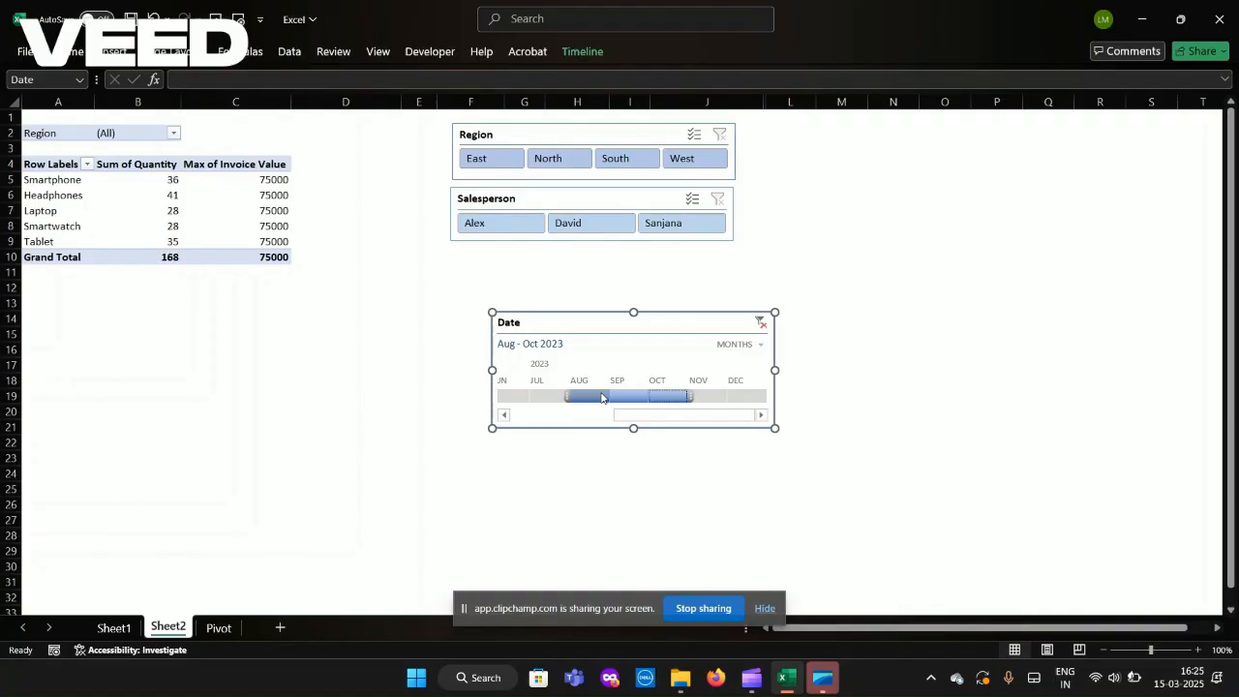
- Switch the Date timeline's time level to quarters and filter it to Q2 2023
click(752, 346)
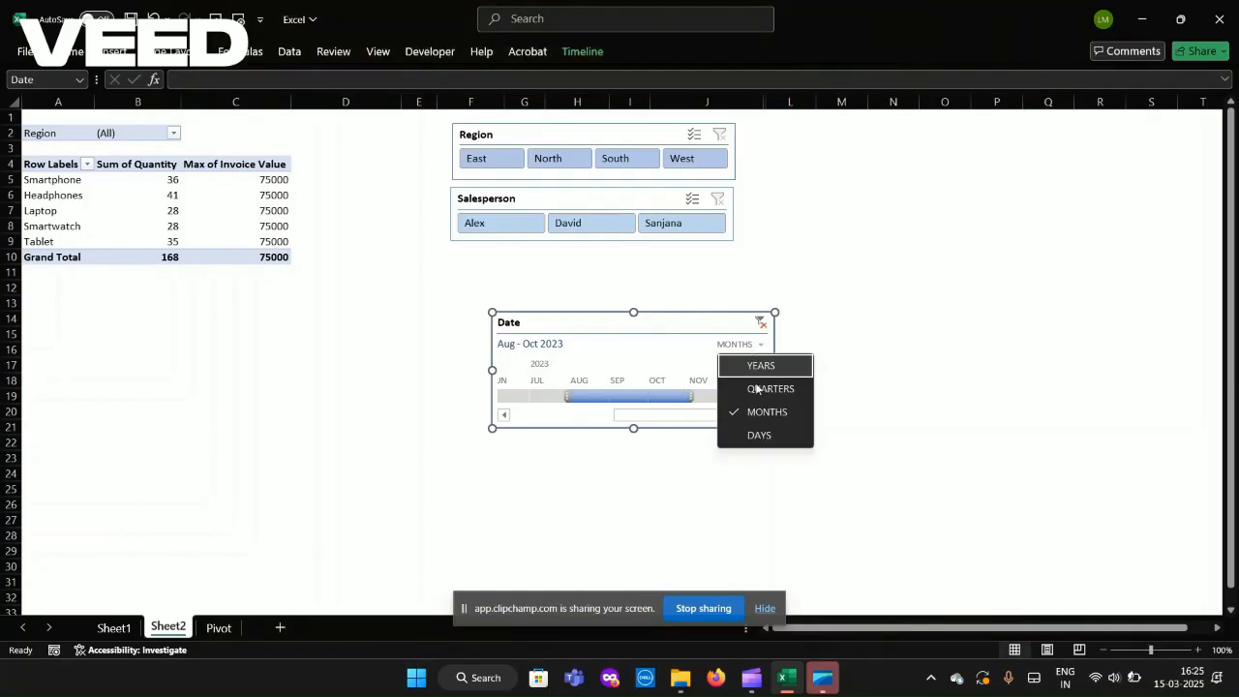
click(760, 389)
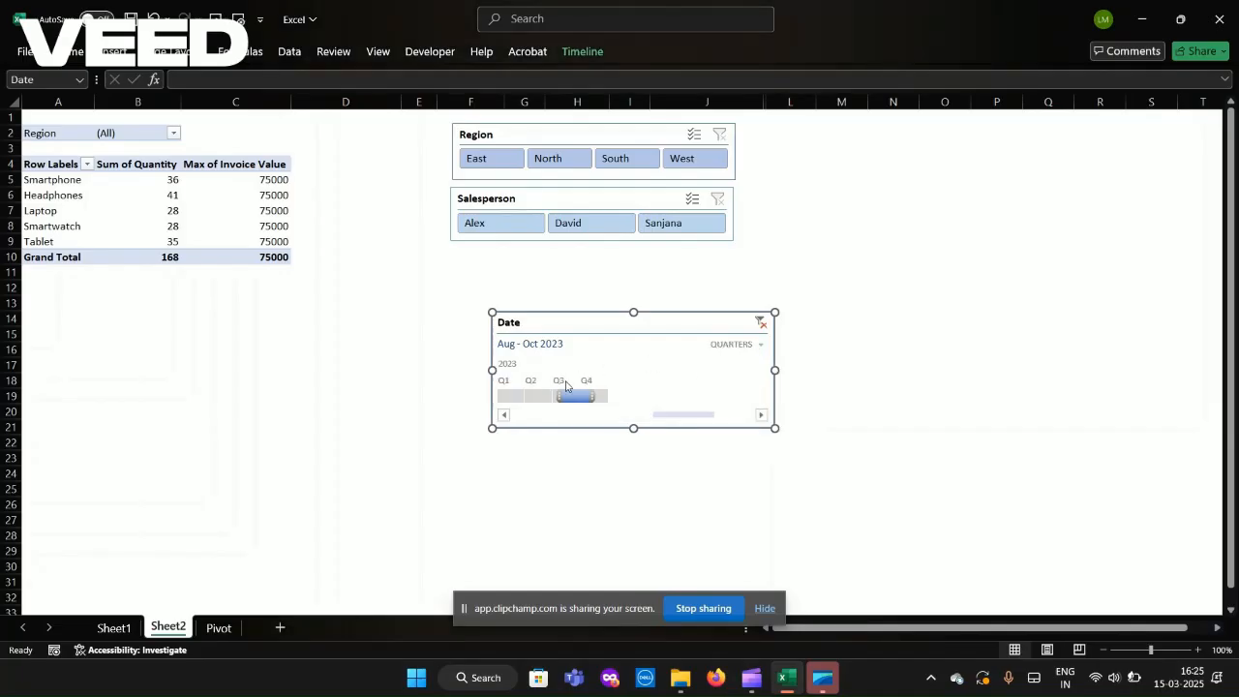
click(535, 400)
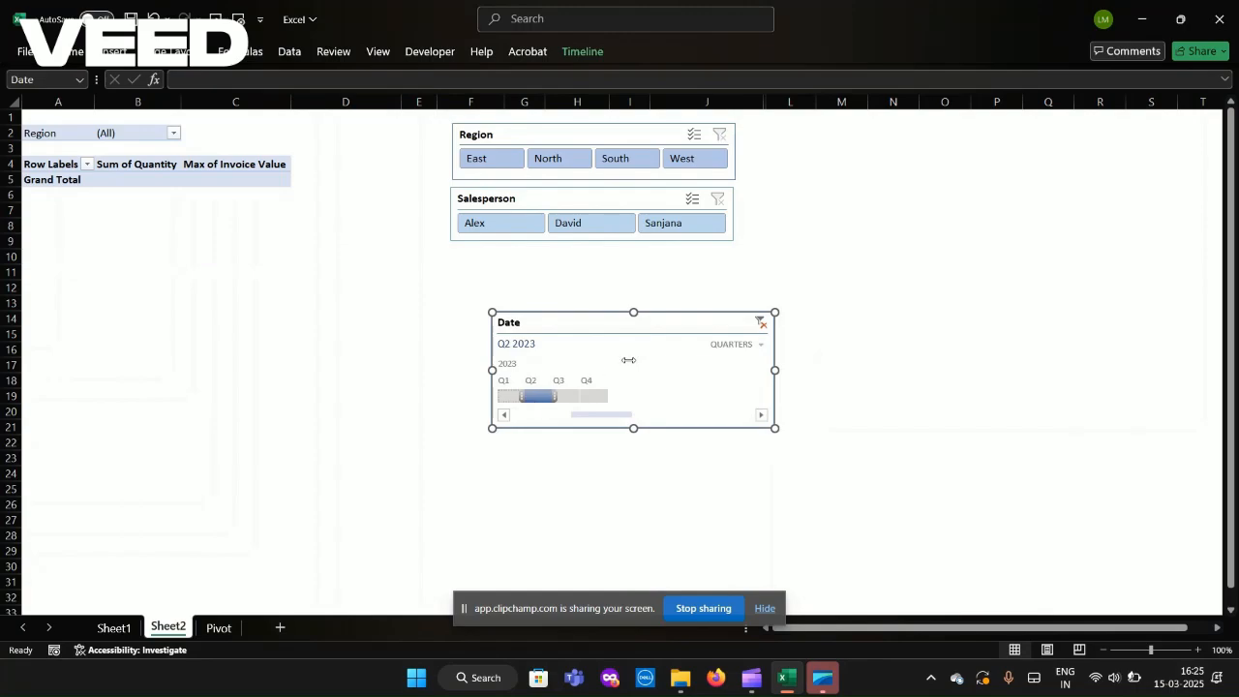
- Clear the Date timeline's filter and set its time level back to months
click(729, 346)
click(764, 324)
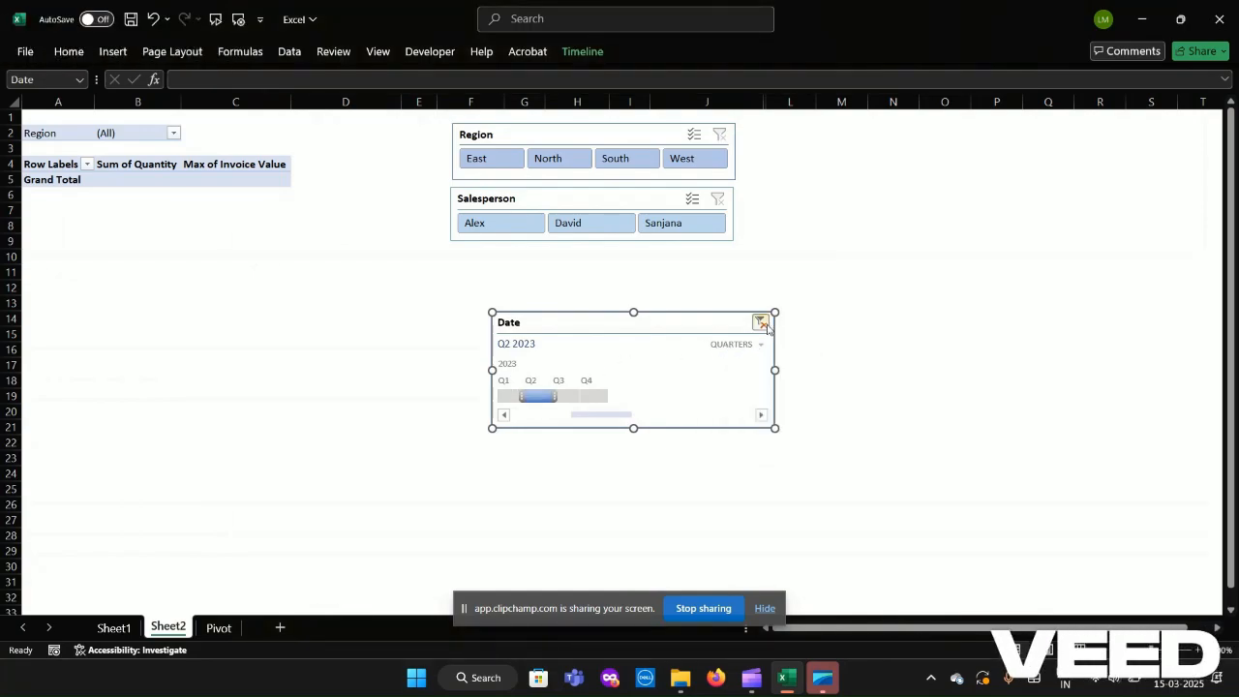
click(764, 325)
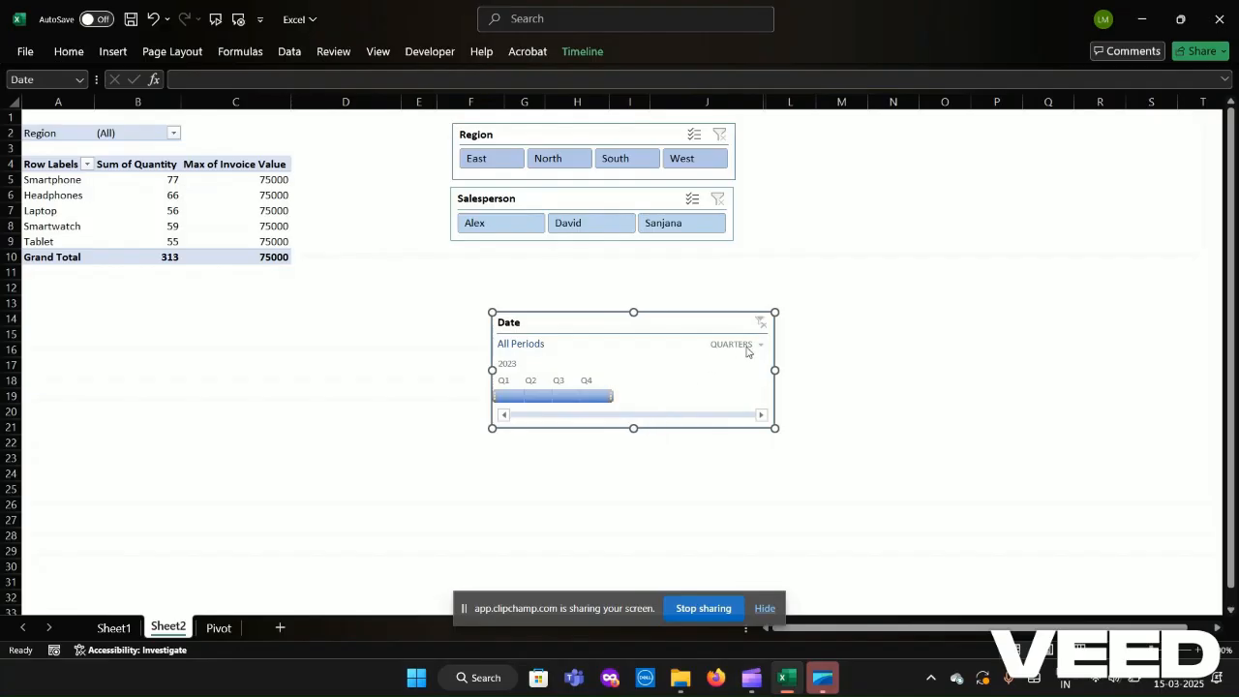
click(747, 346)
click(751, 413)
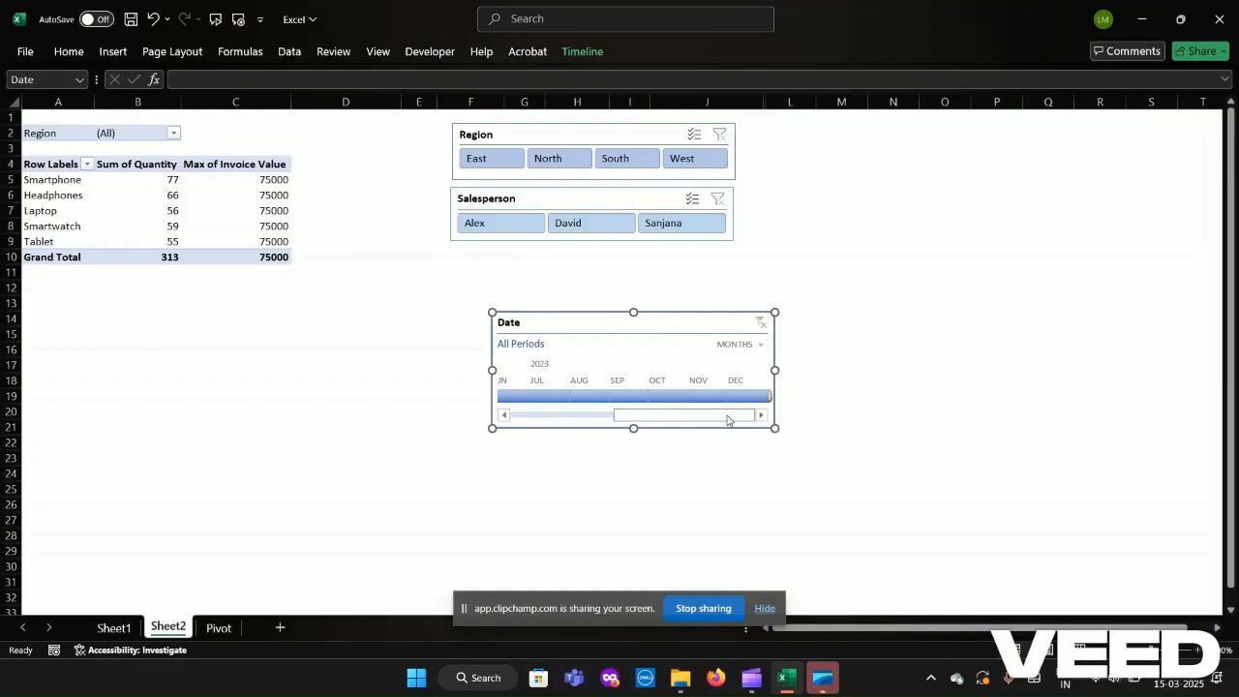
- Filter the Date timeline to January 2023 and clear that filter again
drag(666, 412, 567, 416)
click(516, 400)
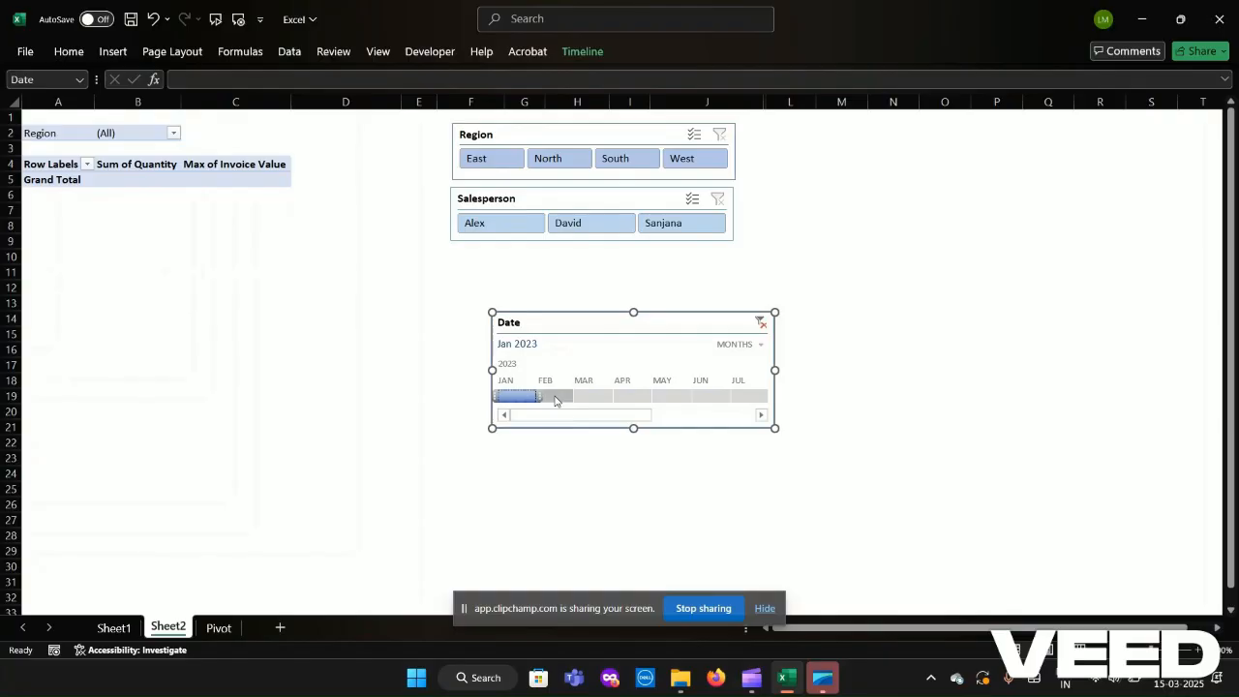
click(761, 324)
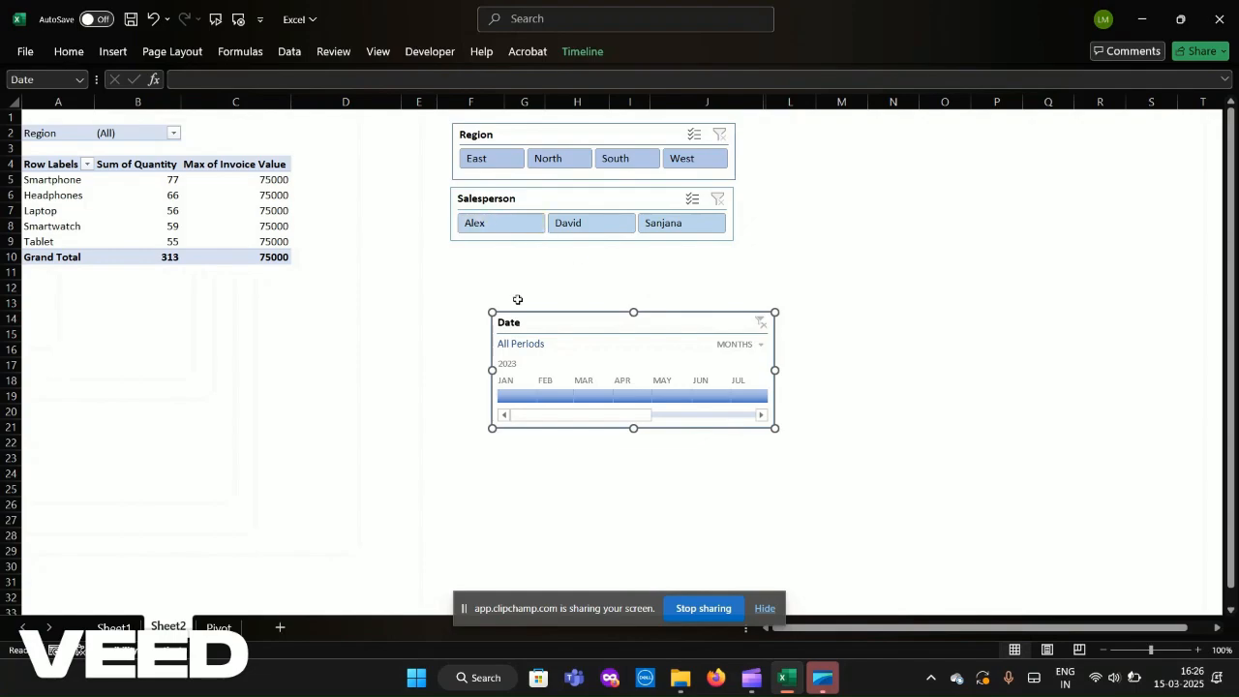
- Move the Date timeline further down the sheet, to about rows 18 to 25
click(433, 308)
drag(571, 325, 546, 391)
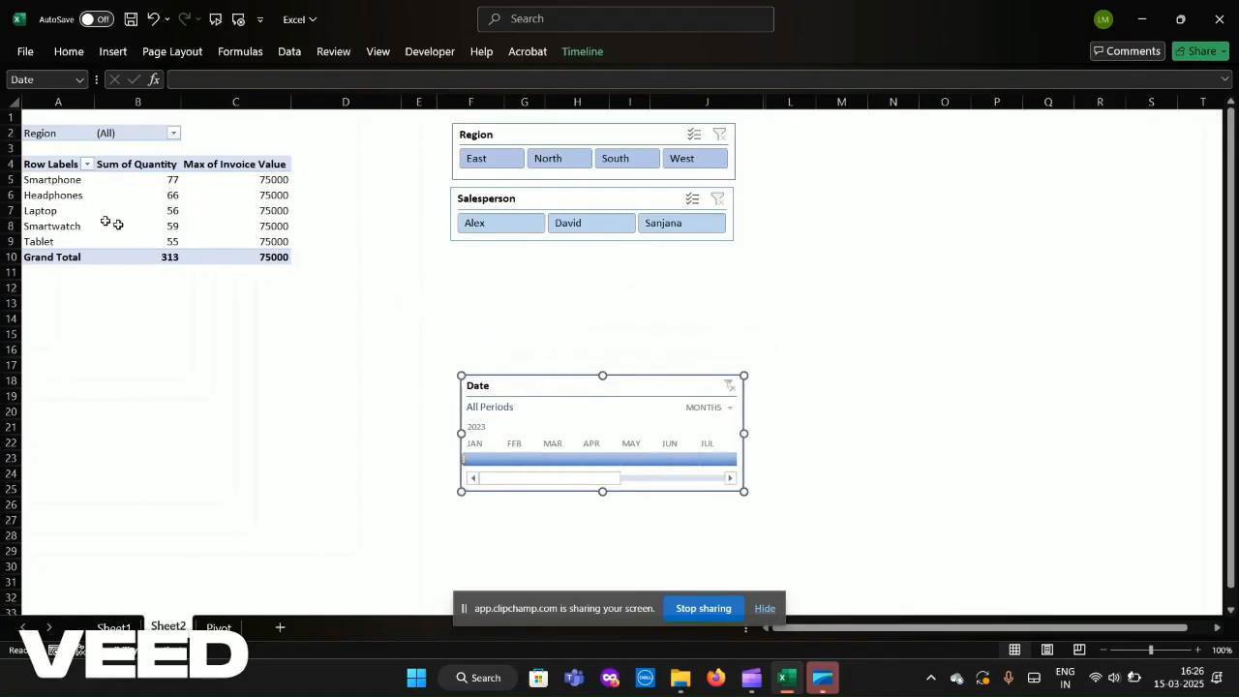
- Show the pivot table's field list, add Months (Date) to the rows and remove it again
click(56, 198)
click(610, 50)
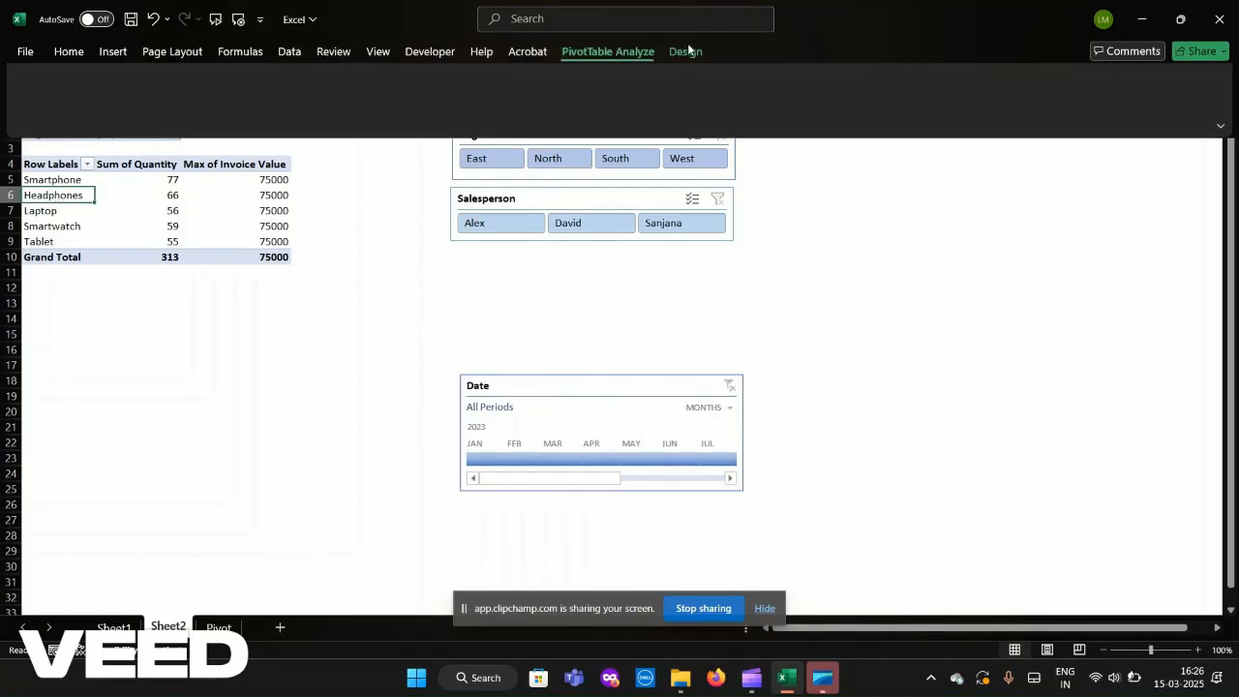
click(1064, 97)
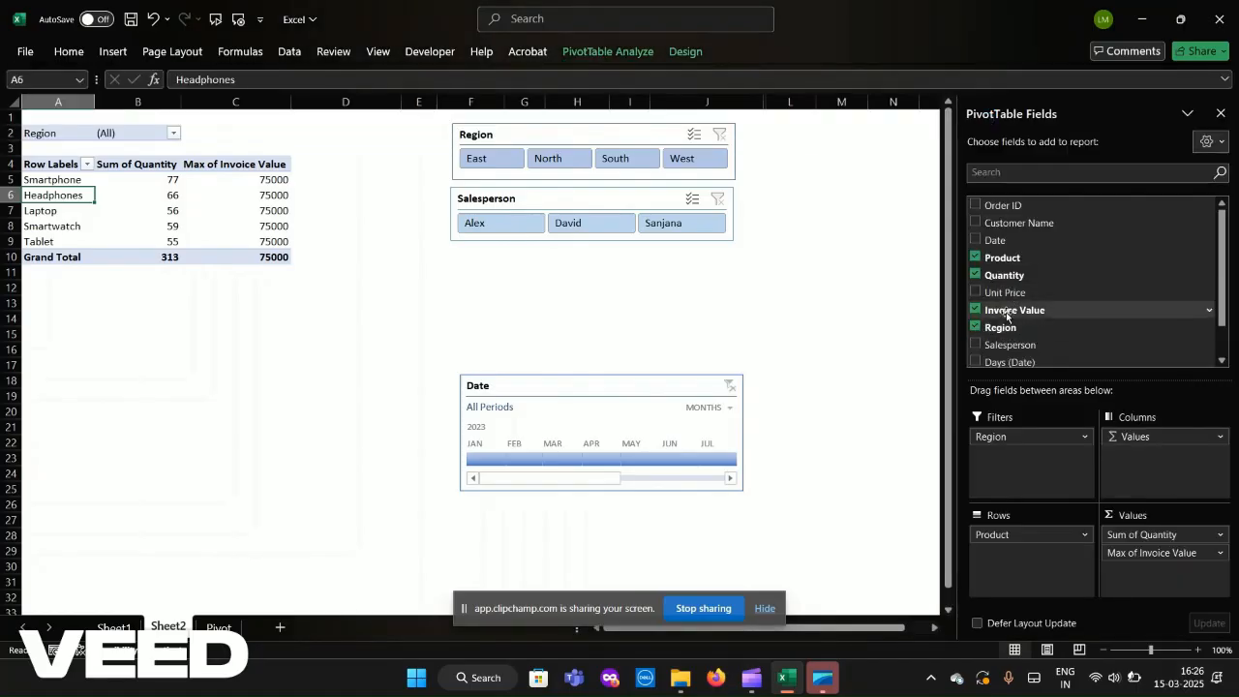
scroll(1007, 315, down, 2)
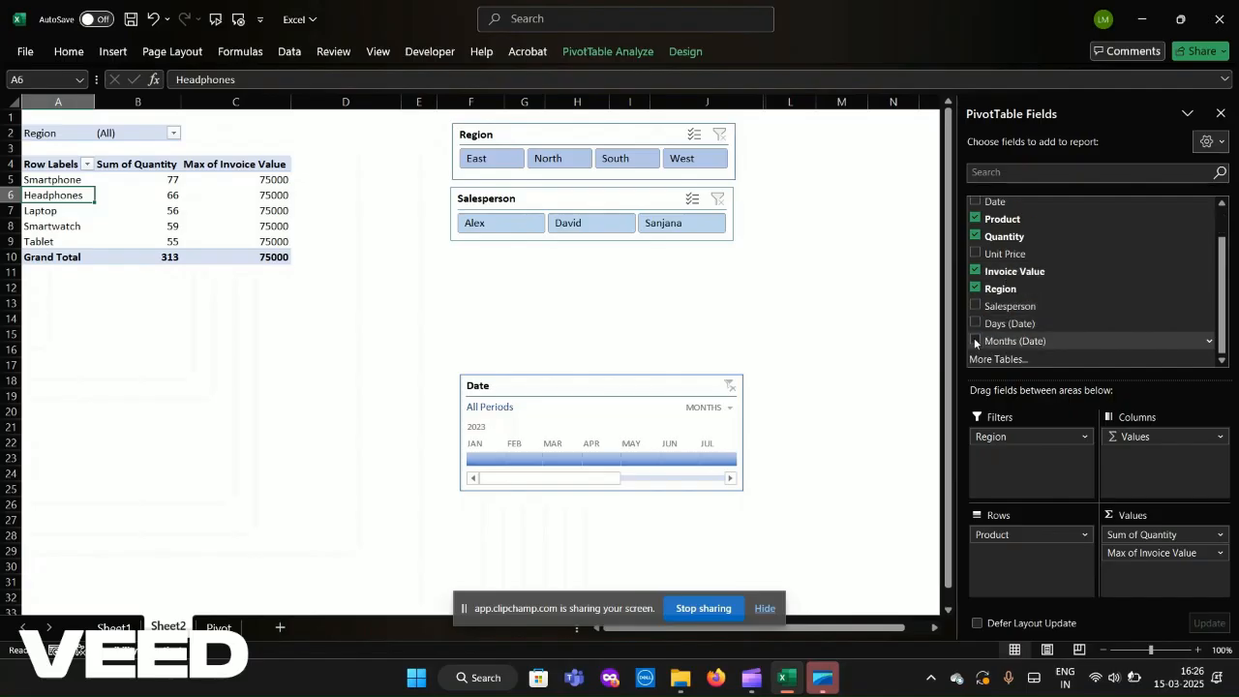
click(975, 341)
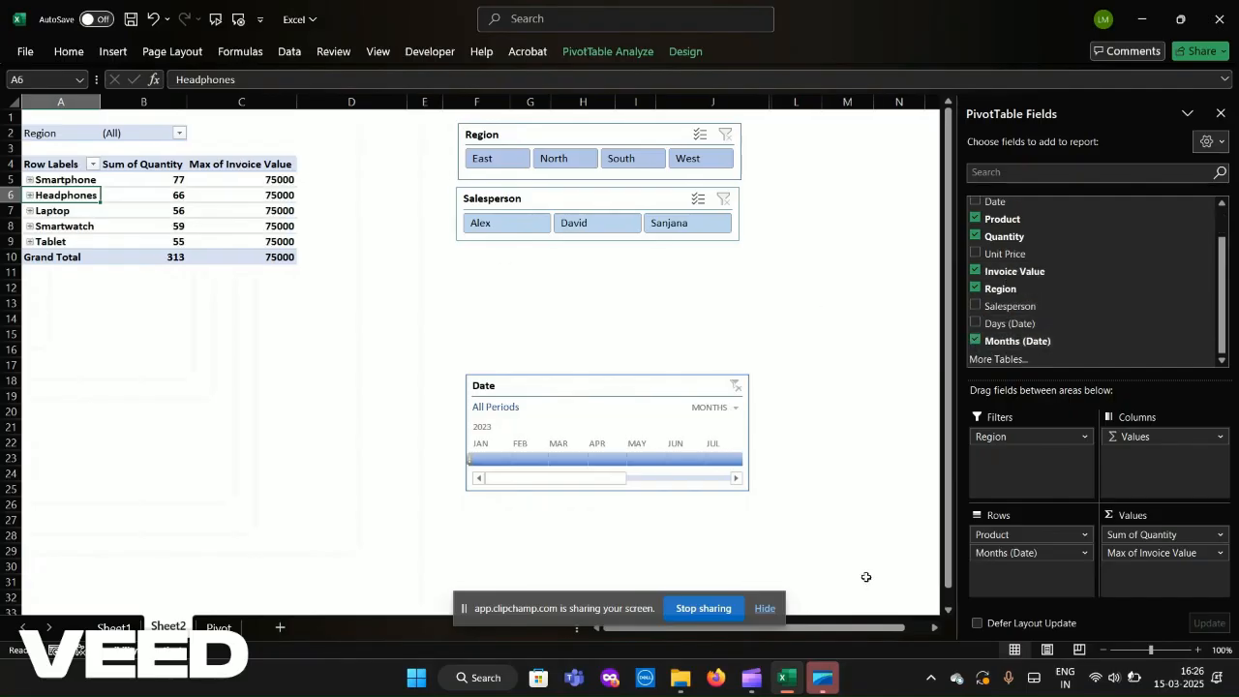
drag(1004, 555, 835, 573)
- Add Months (Date) as a slicer and move it up and closer to the pivot table
right_click(1017, 347)
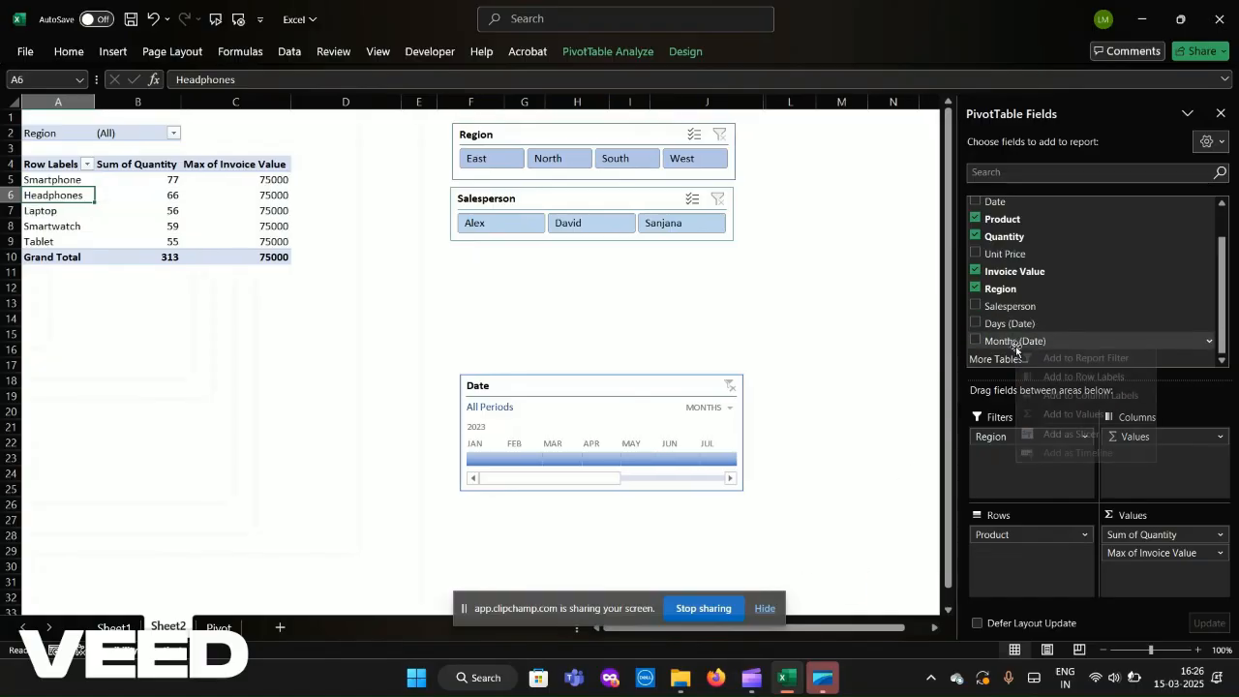
click(1069, 431)
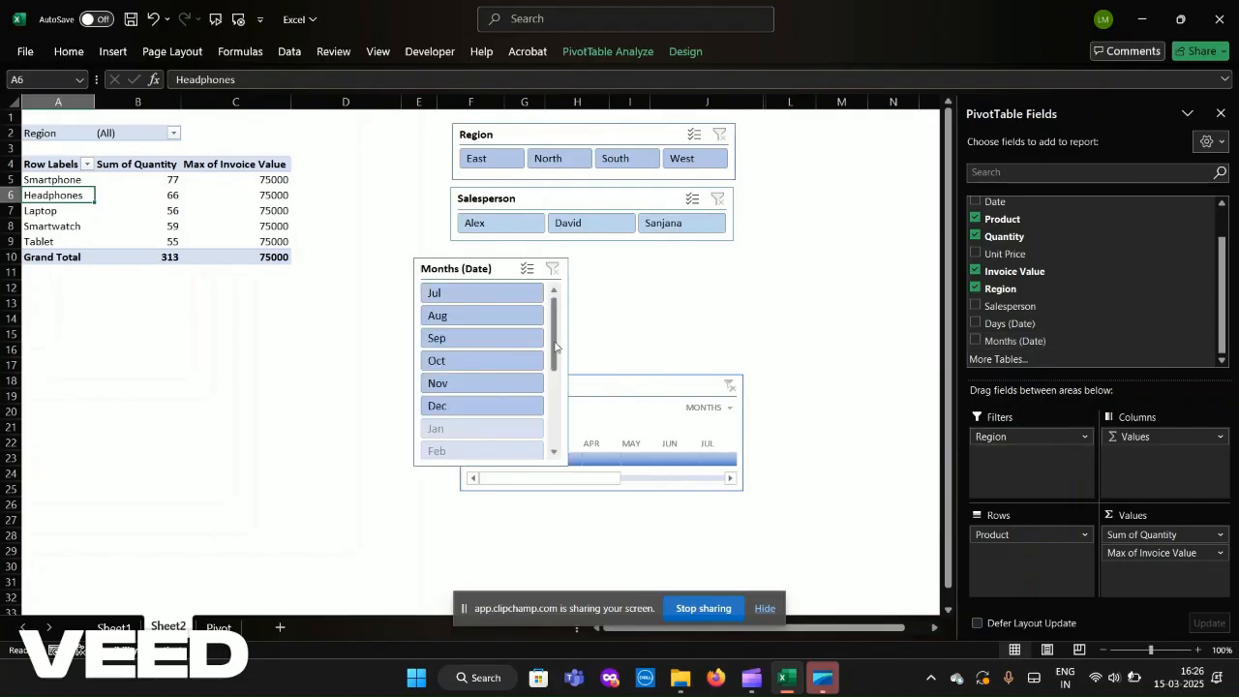
drag(555, 348, 555, 309)
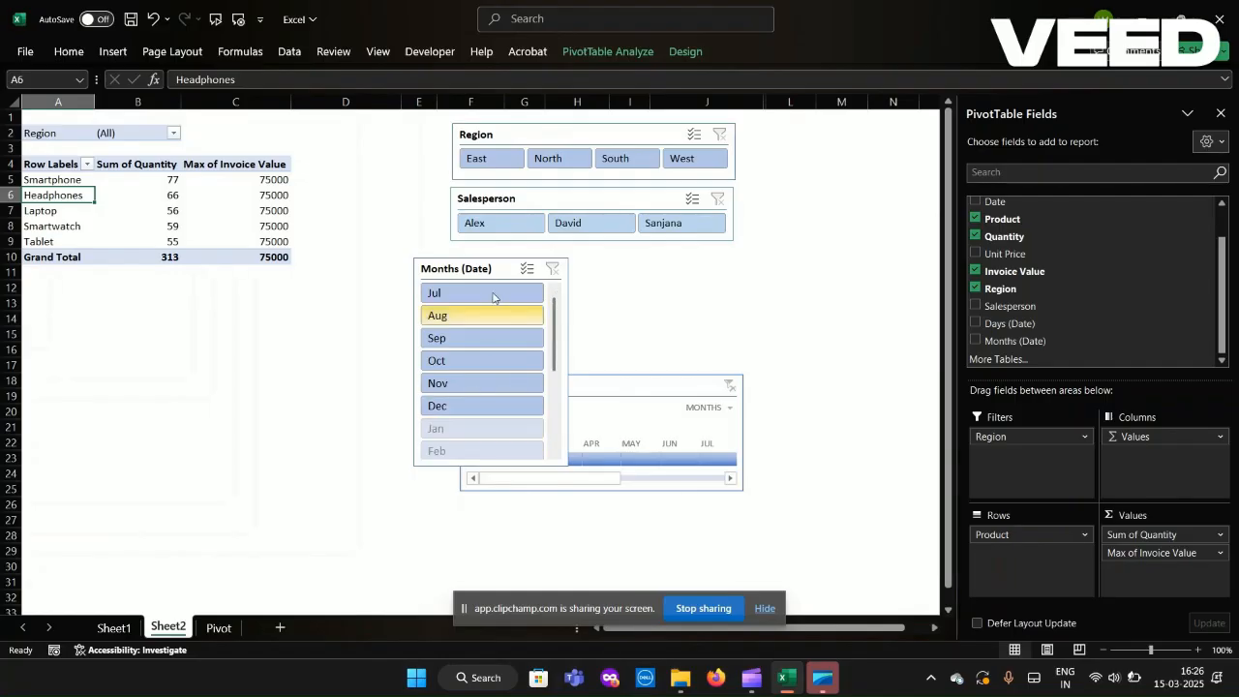
drag(494, 281, 450, 217)
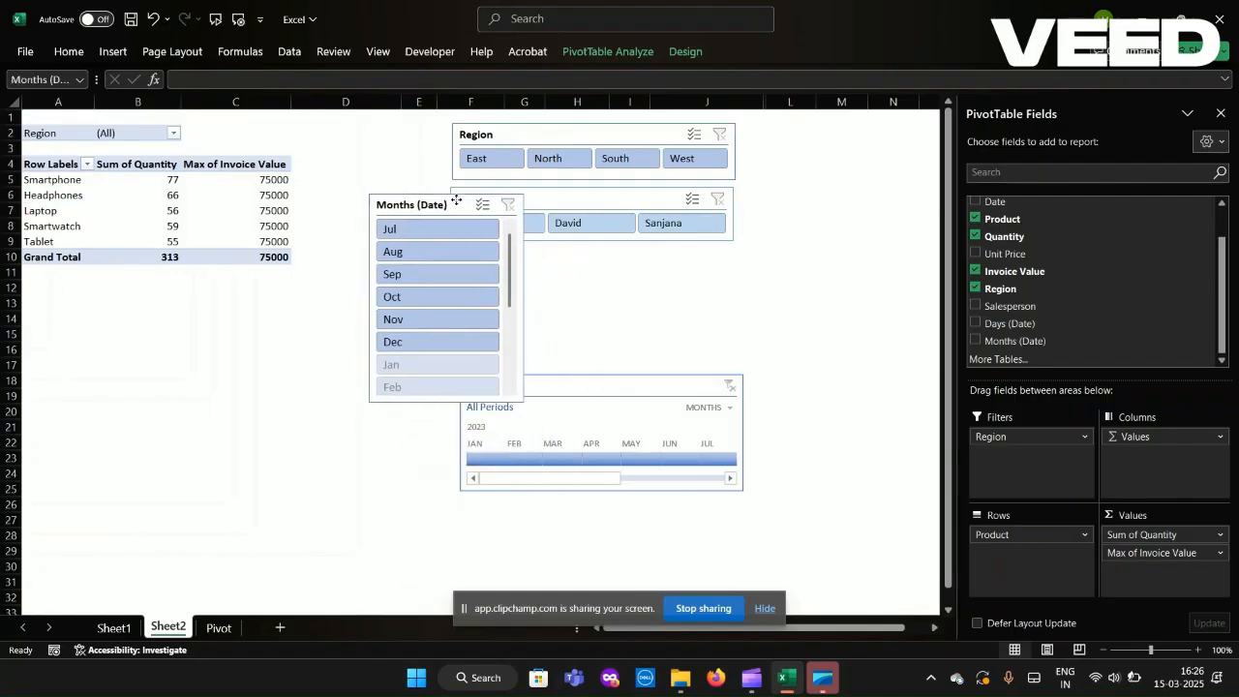
- Try filtering the Months (Date) slicer by Jan and by Feb
click(472, 366)
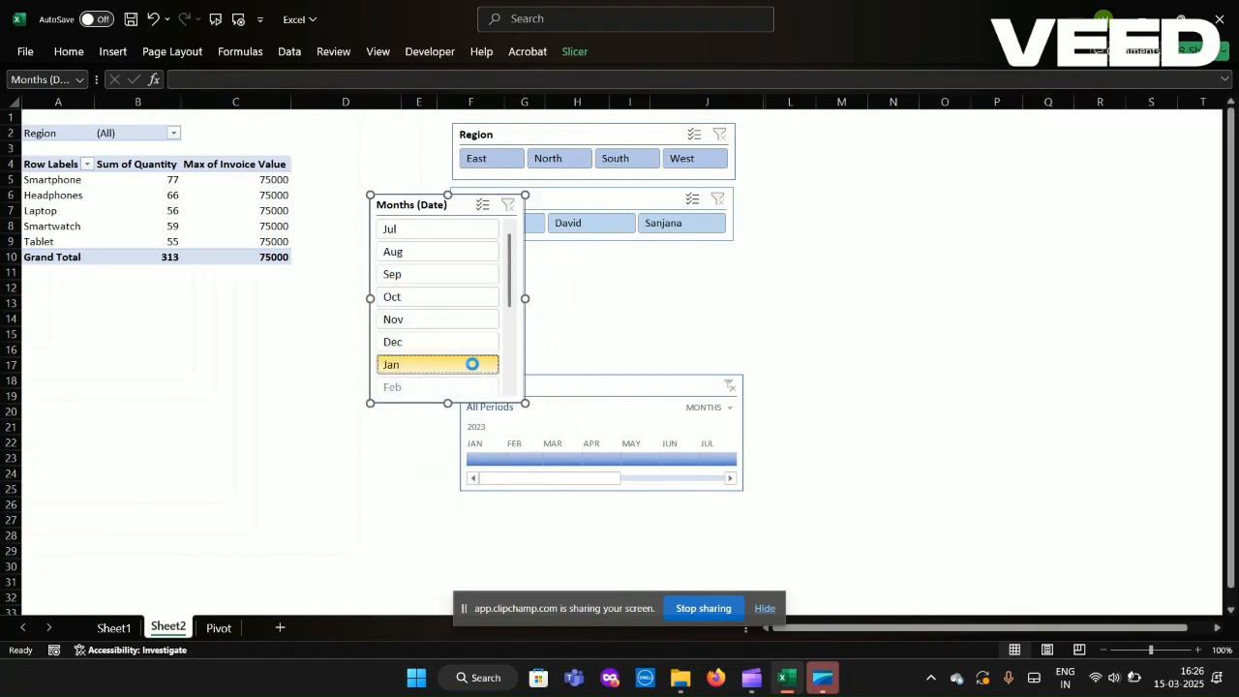
click(468, 390)
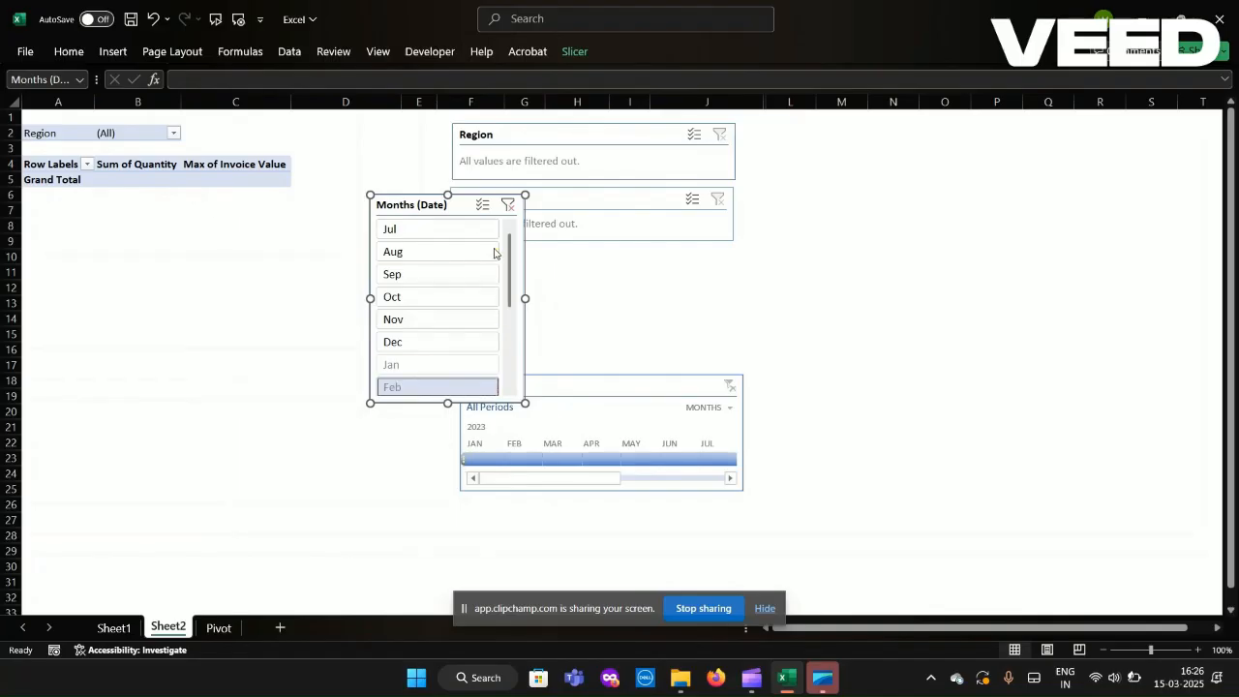
- Hide items with no data in the Months (Date) slicer and shorten it to fit the remaining months
right_click(457, 211)
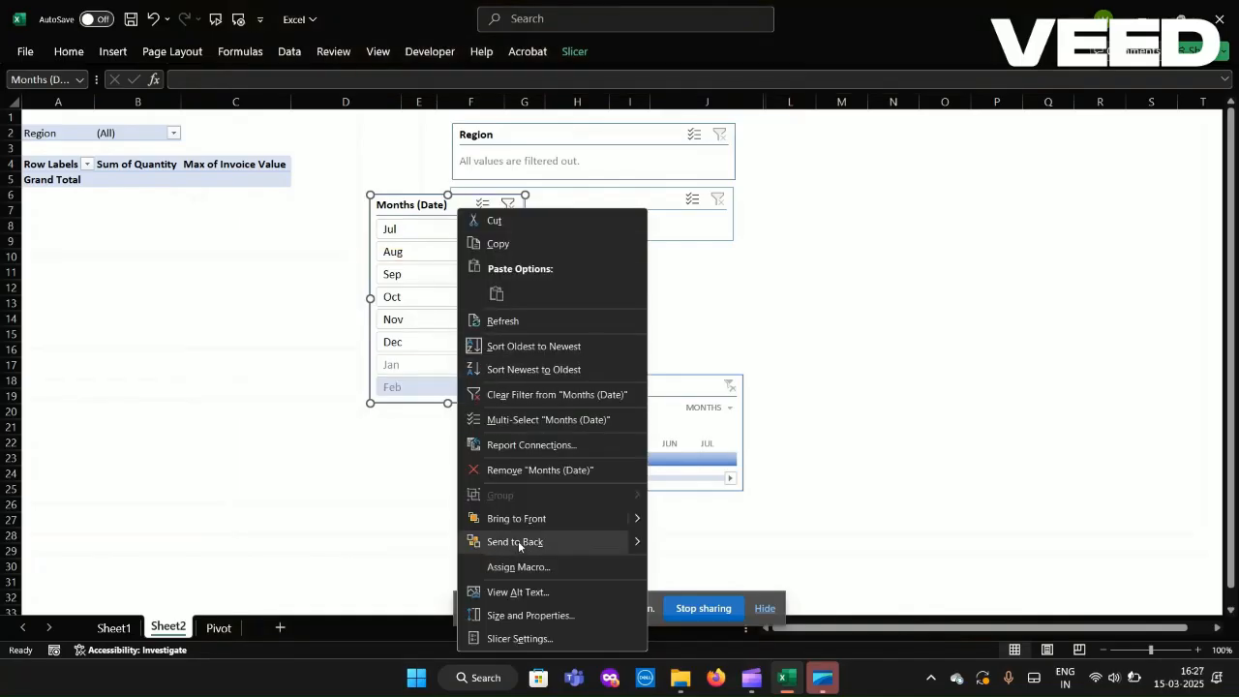
click(521, 639)
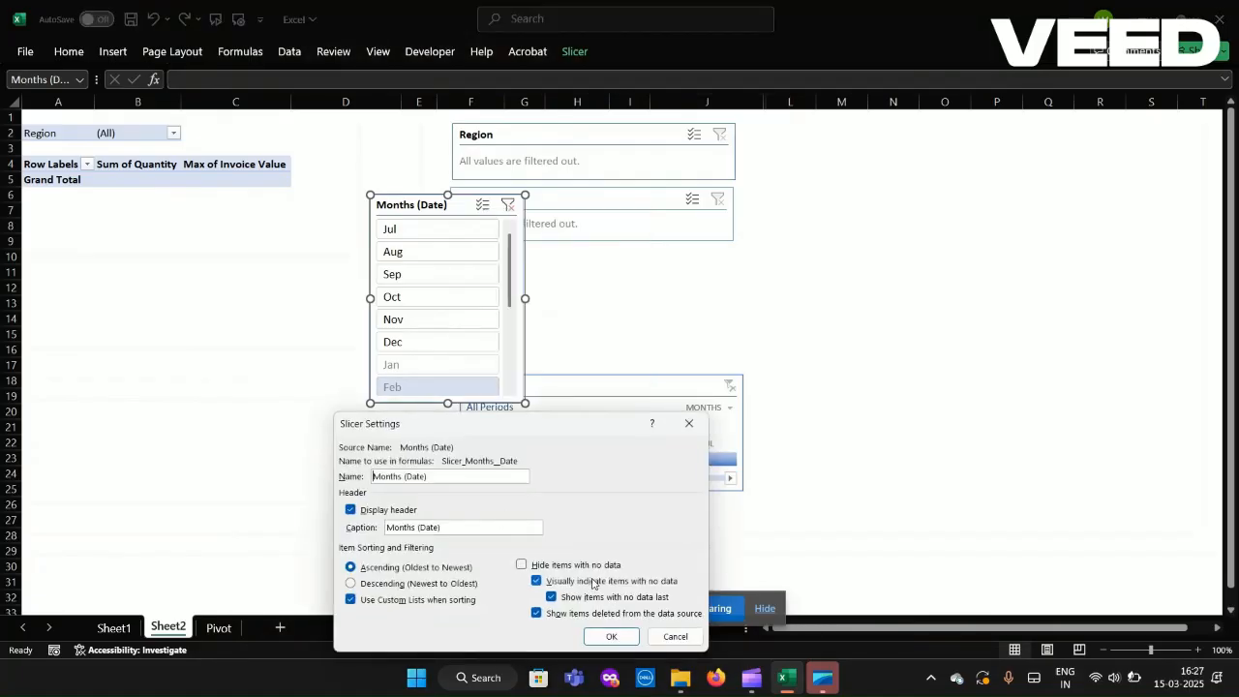
click(521, 565)
click(612, 638)
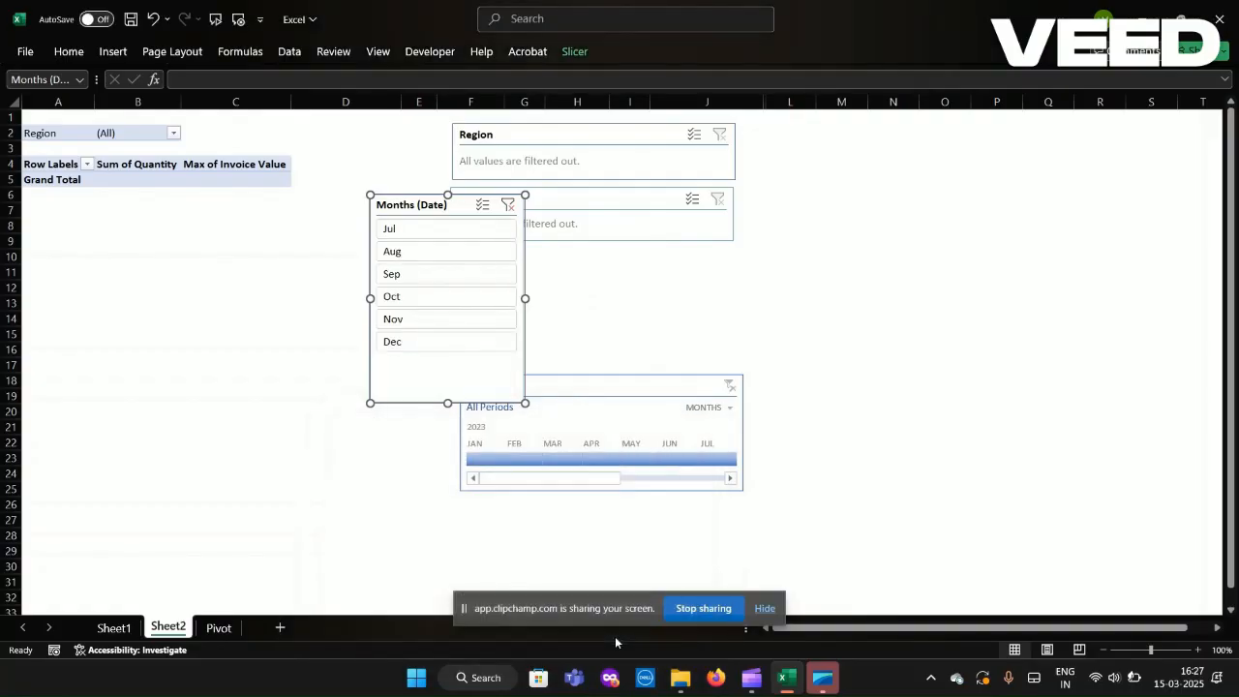
drag(525, 405, 527, 366)
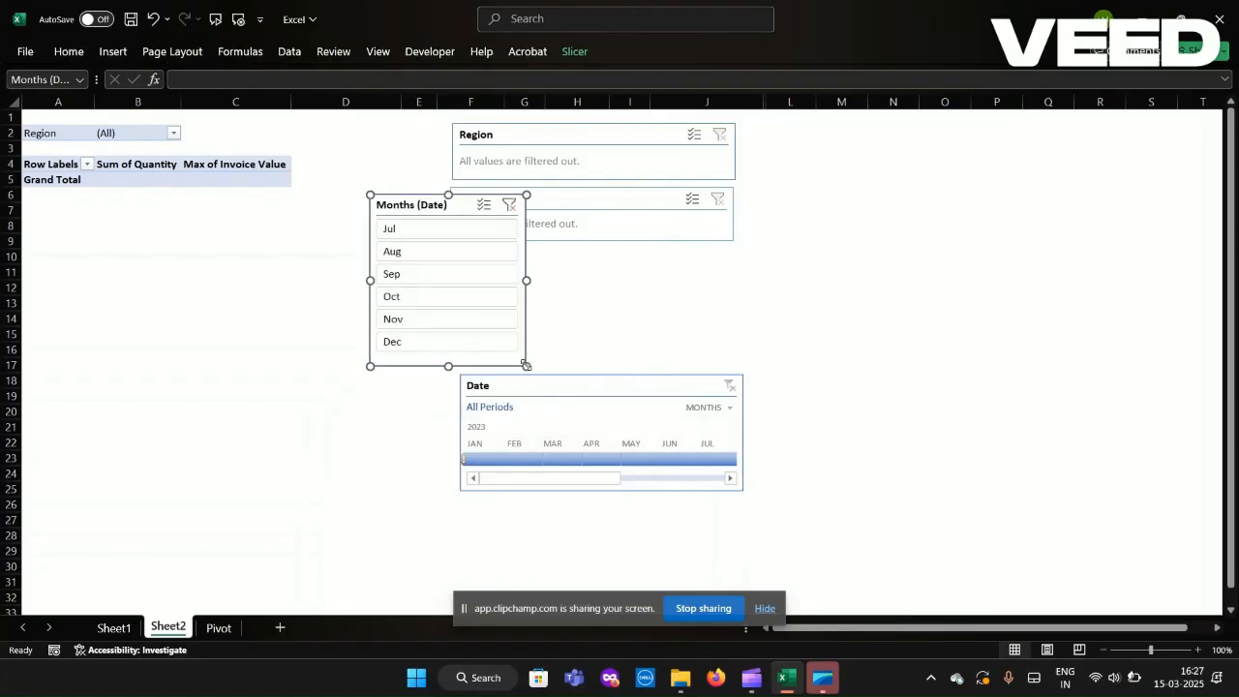
- Filter the pivot table by Jul, Aug and Sep in turn with the Months (Date) slicer
click(462, 232)
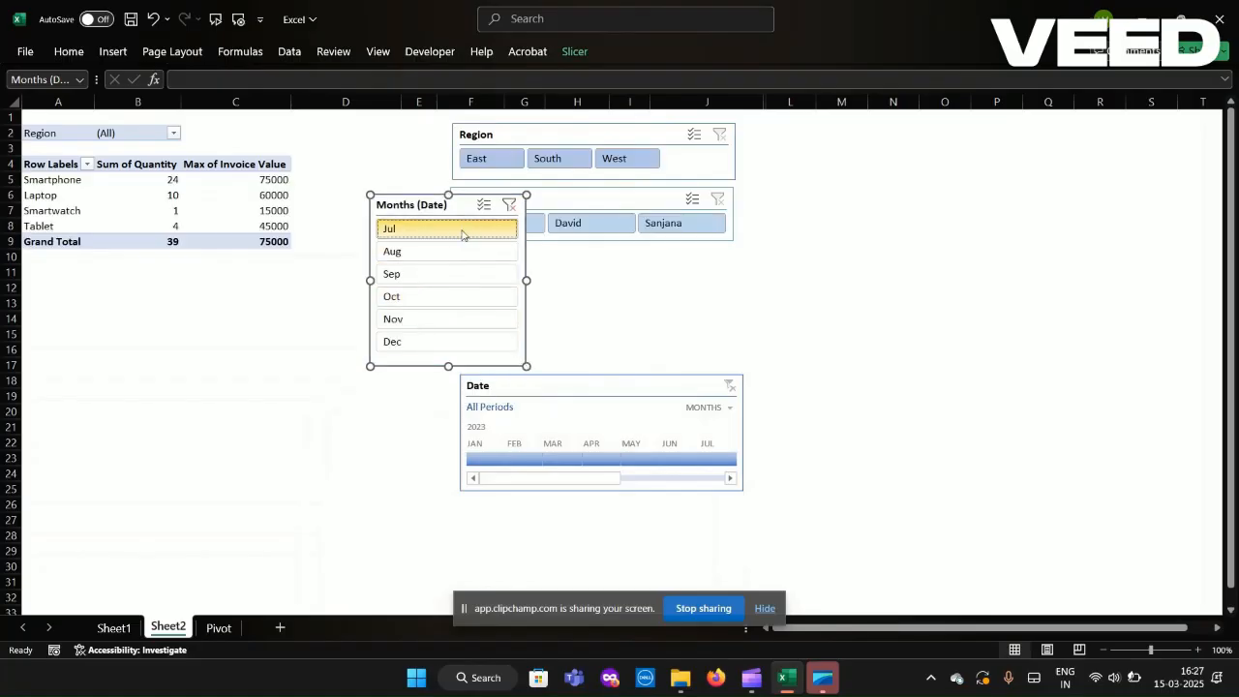
key(Down)
click(455, 252)
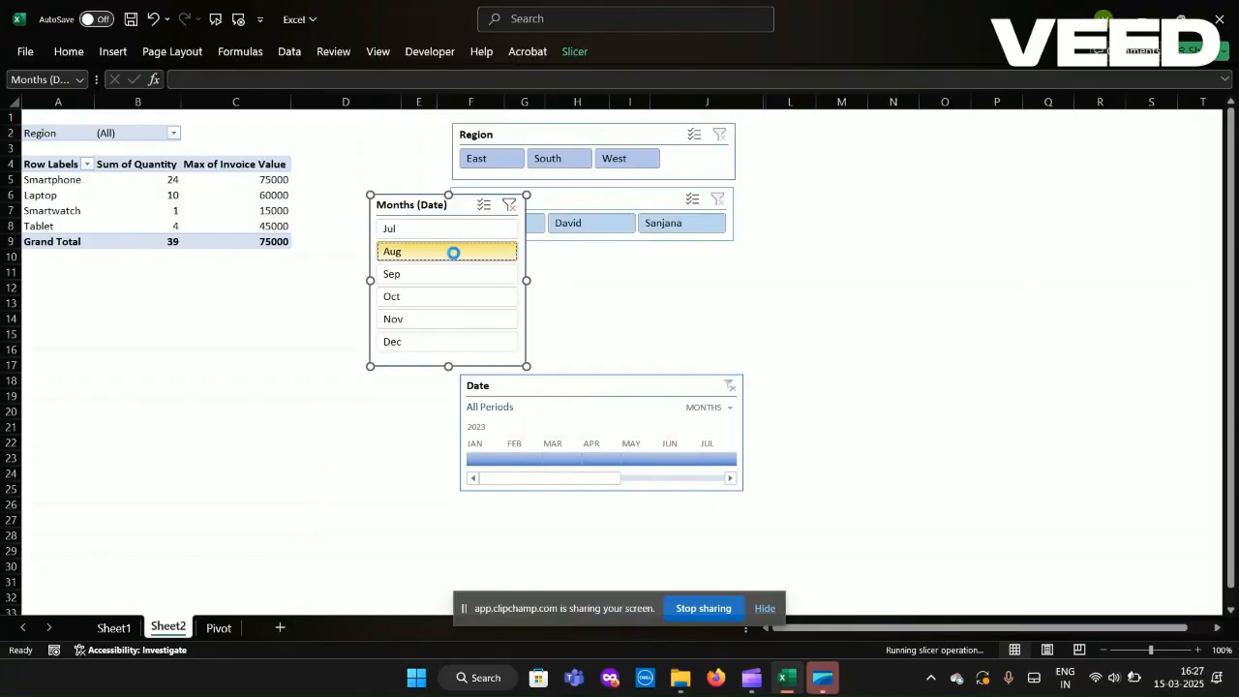
click(472, 275)
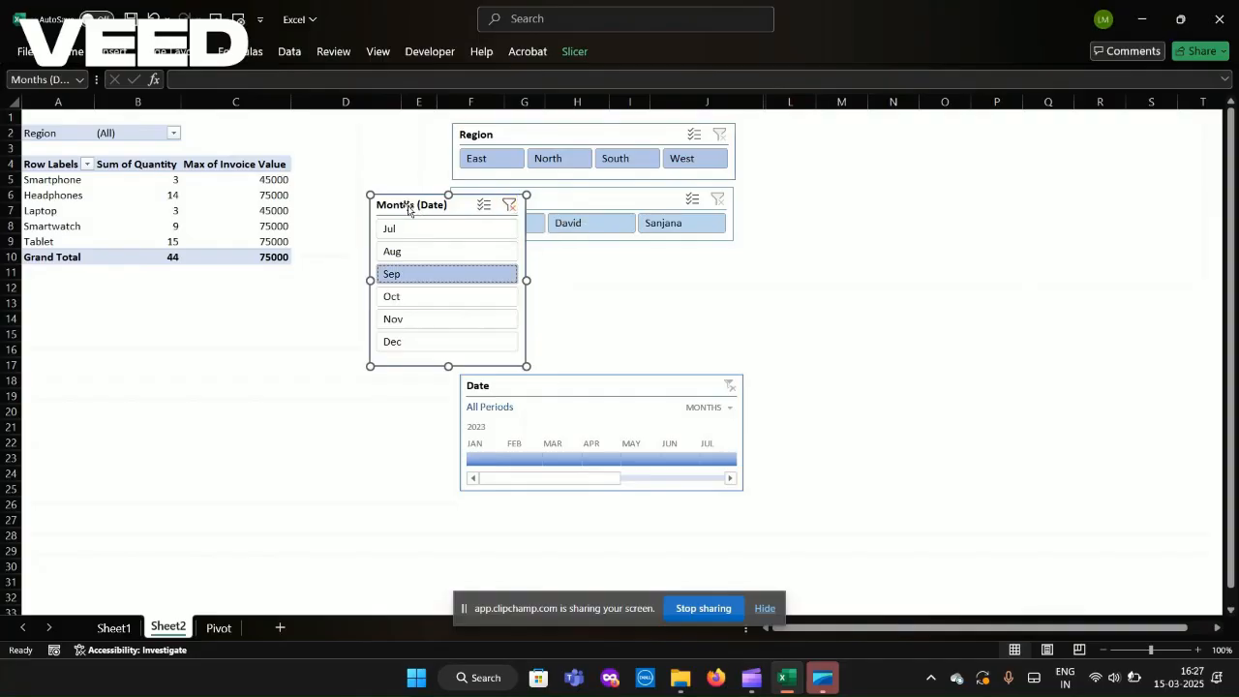
- Place the Months (Date) slicer beside the Region slicer and the Date timeline below the Salesperson slicer, and clear the month filter
drag(434, 196, 814, 129)
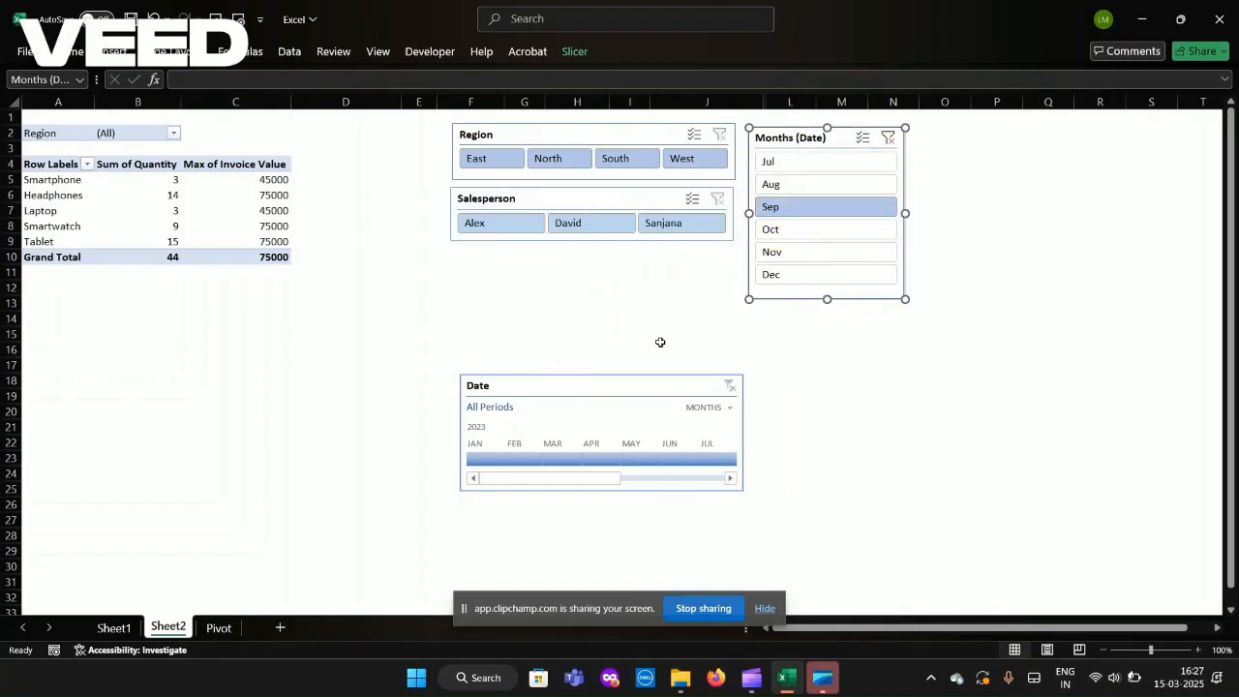
drag(625, 387, 609, 254)
click(889, 136)
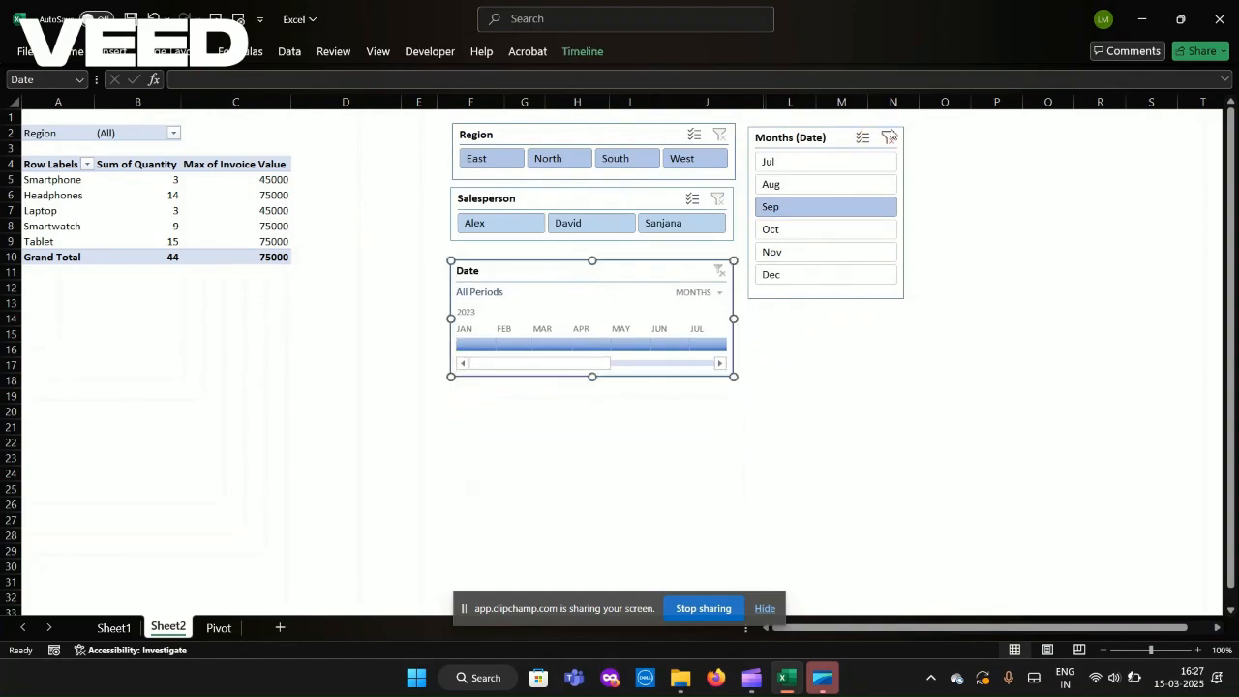
- Filter the pivot table by Oct, Sep and Aug together, with multi-select enabled in the Months (Date) slicer
click(832, 231)
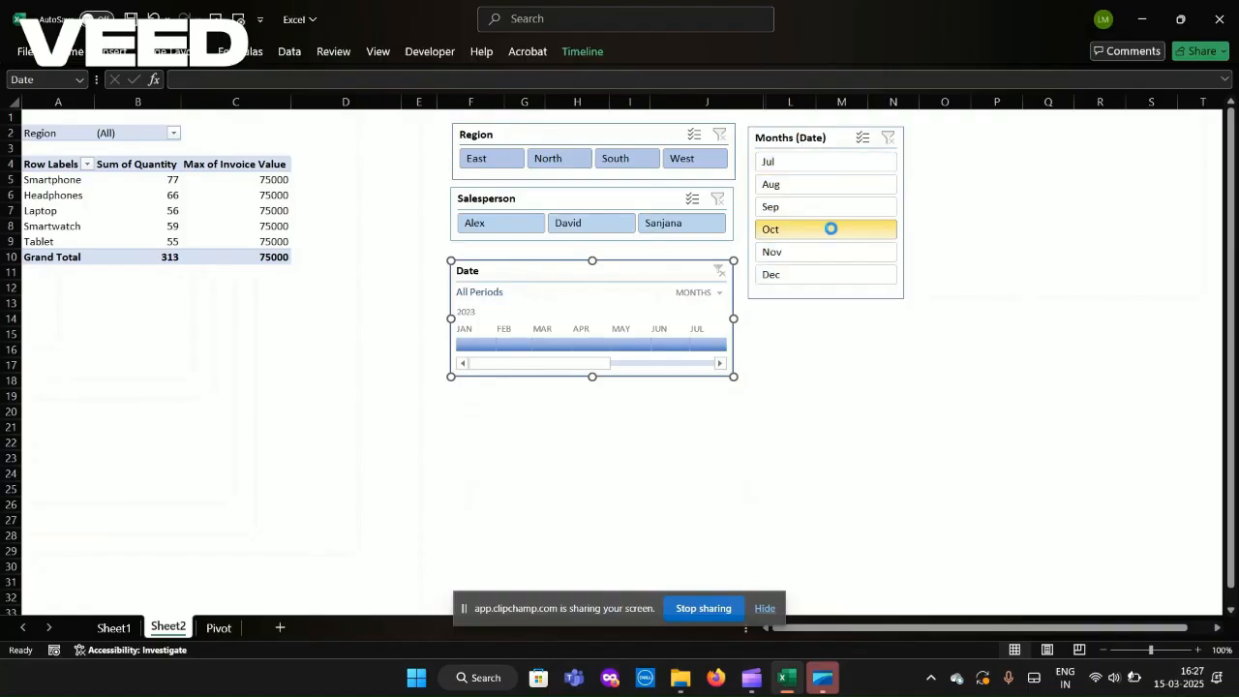
key(shift+Down)
click(863, 138)
click(823, 206)
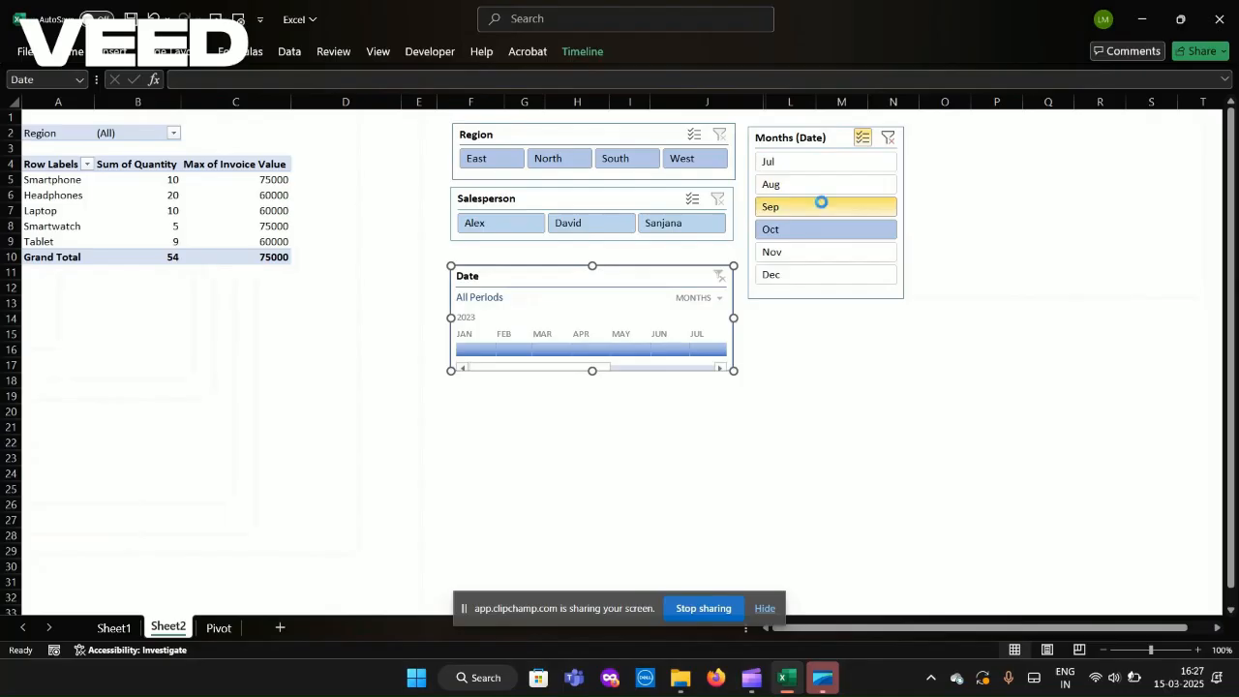
click(837, 186)
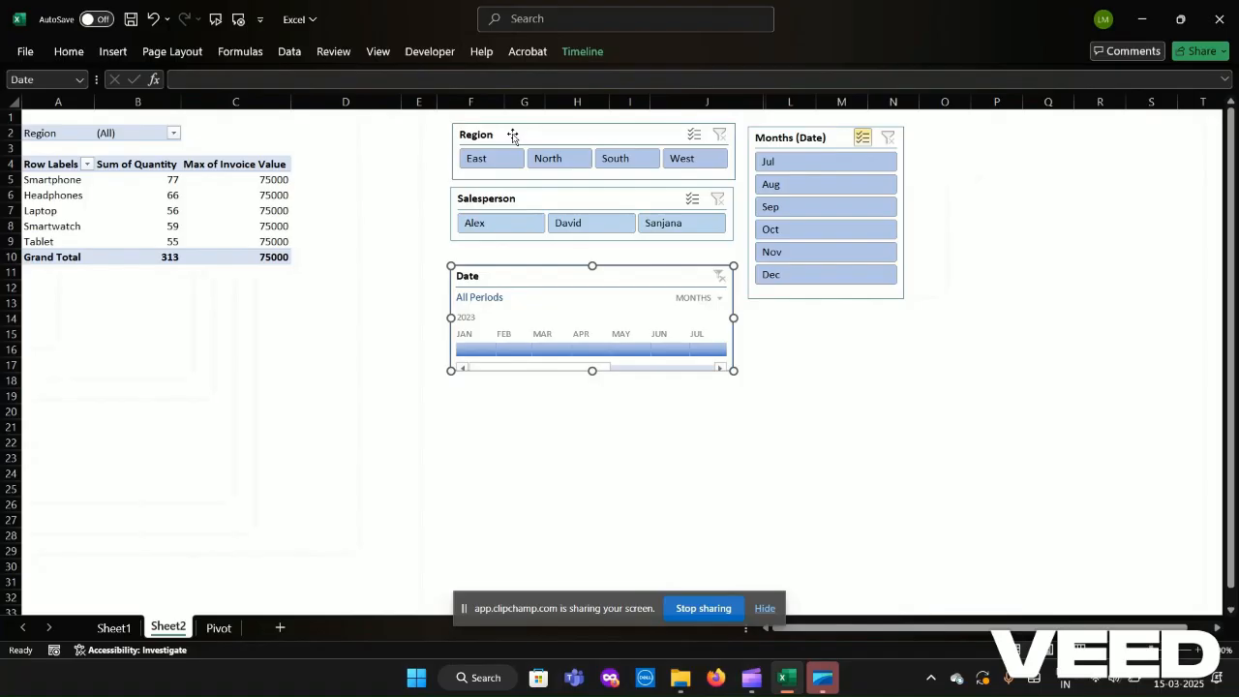
- Disconnect the Region slicer from the pivot table through its Filter Connections
click(359, 164)
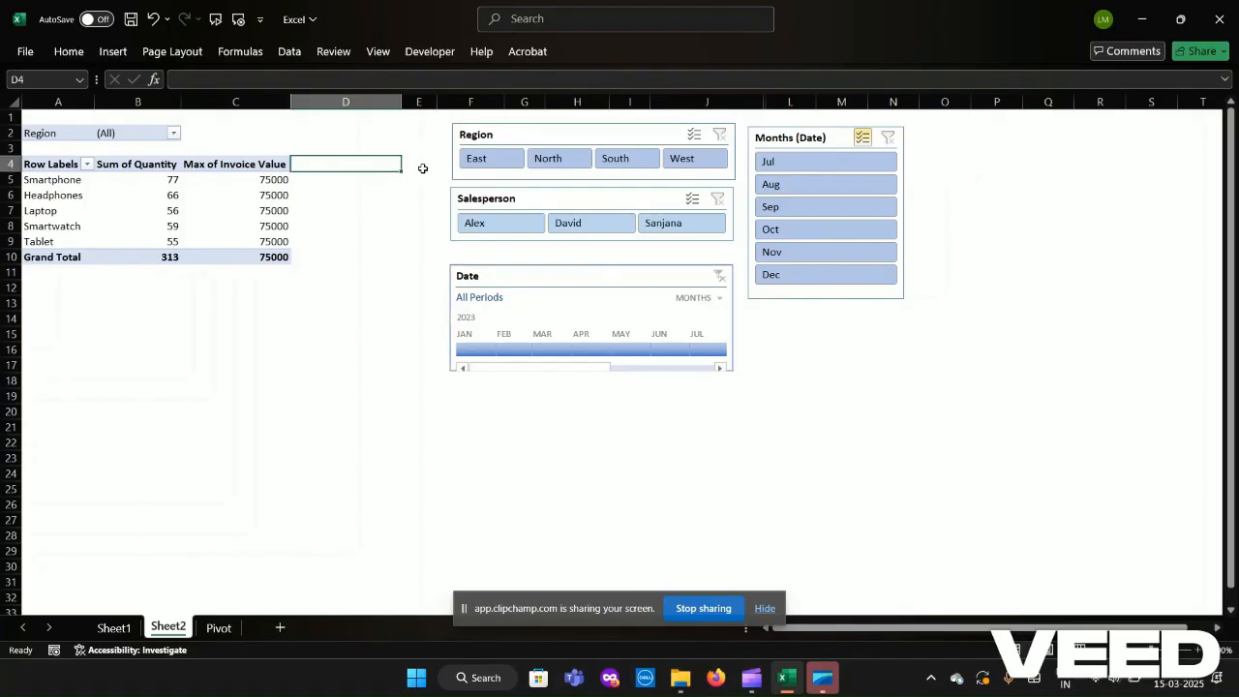
click(255, 223)
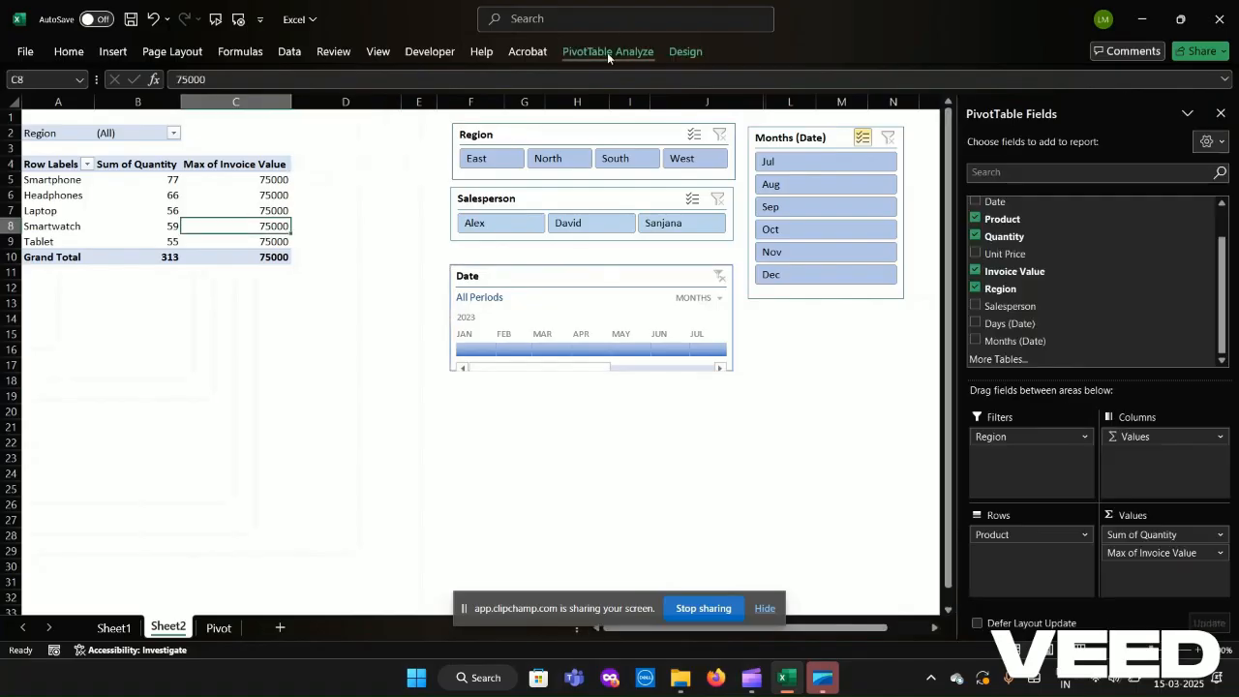
click(607, 52)
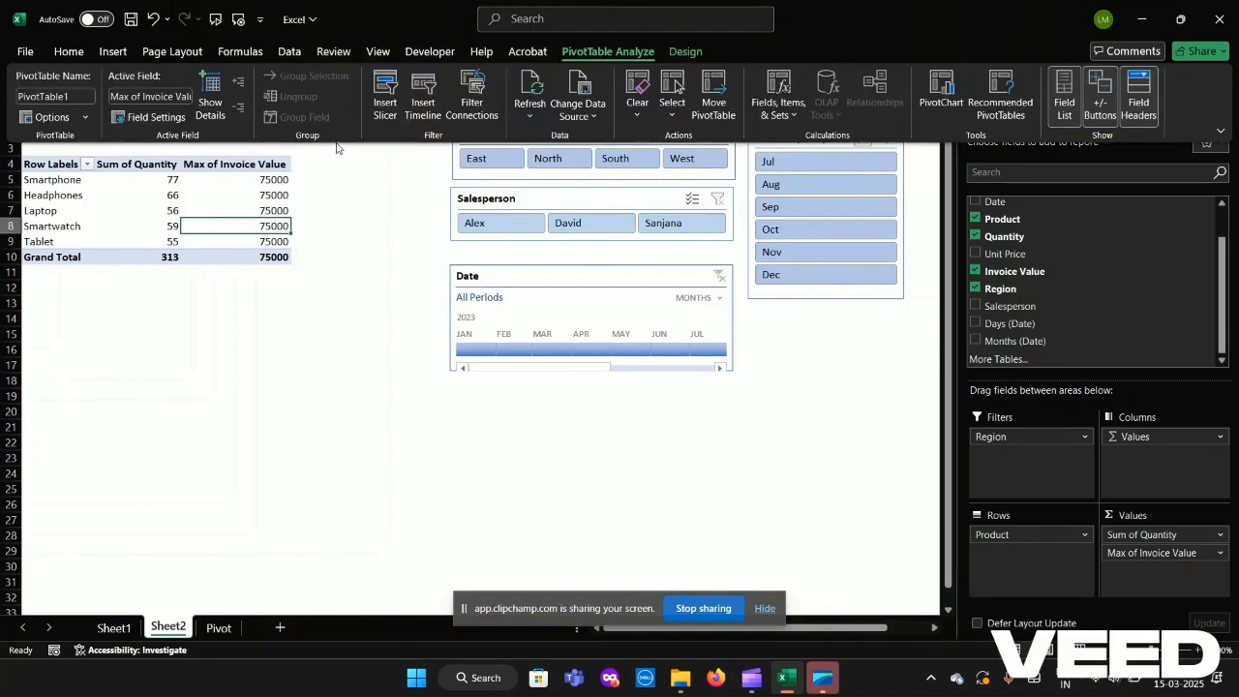
click(480, 100)
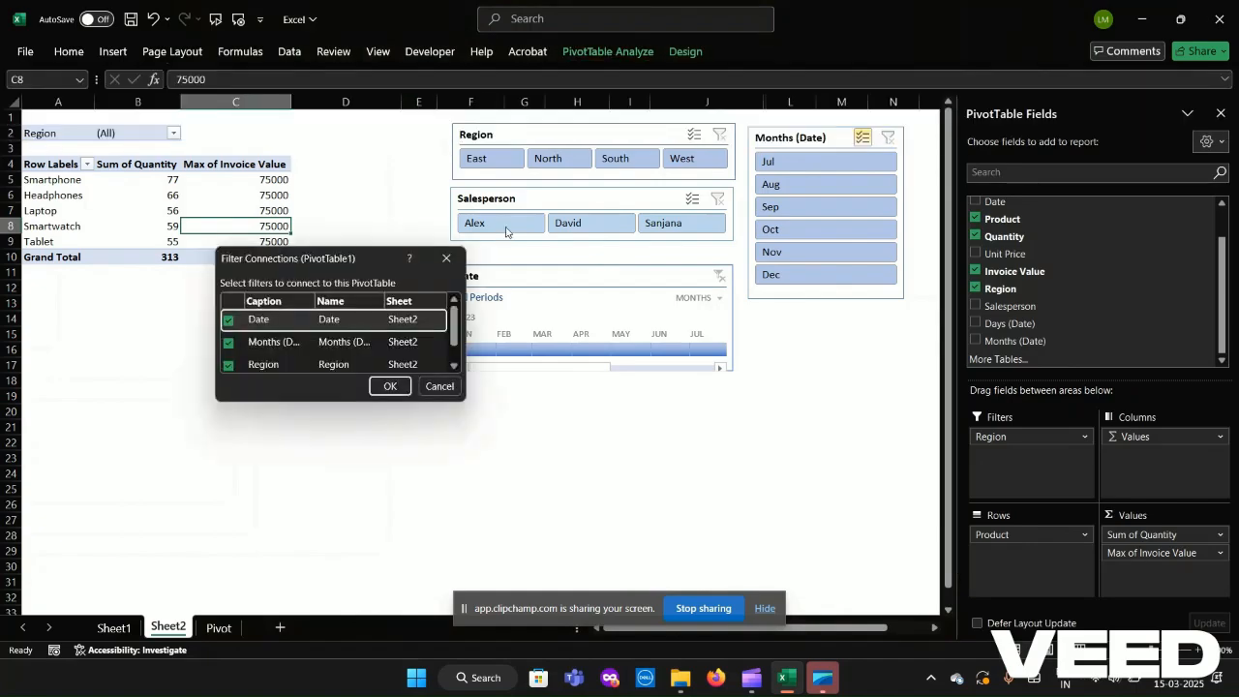
click(454, 366)
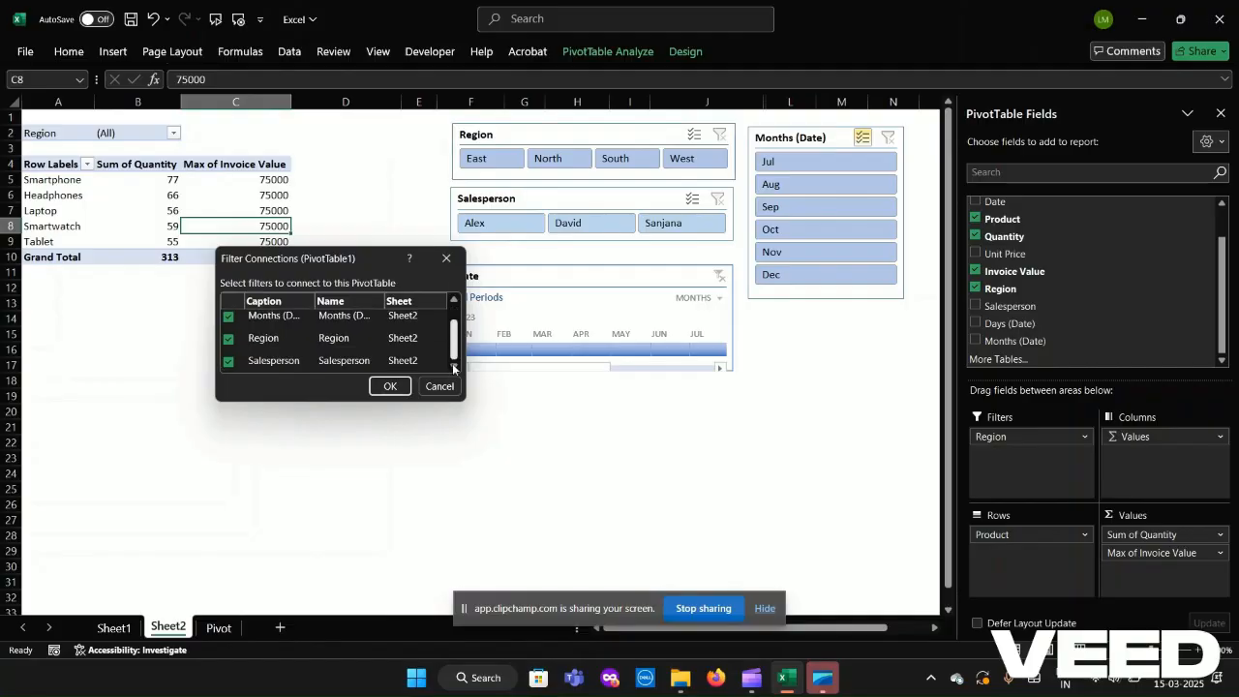
scroll(455, 348, up, 1)
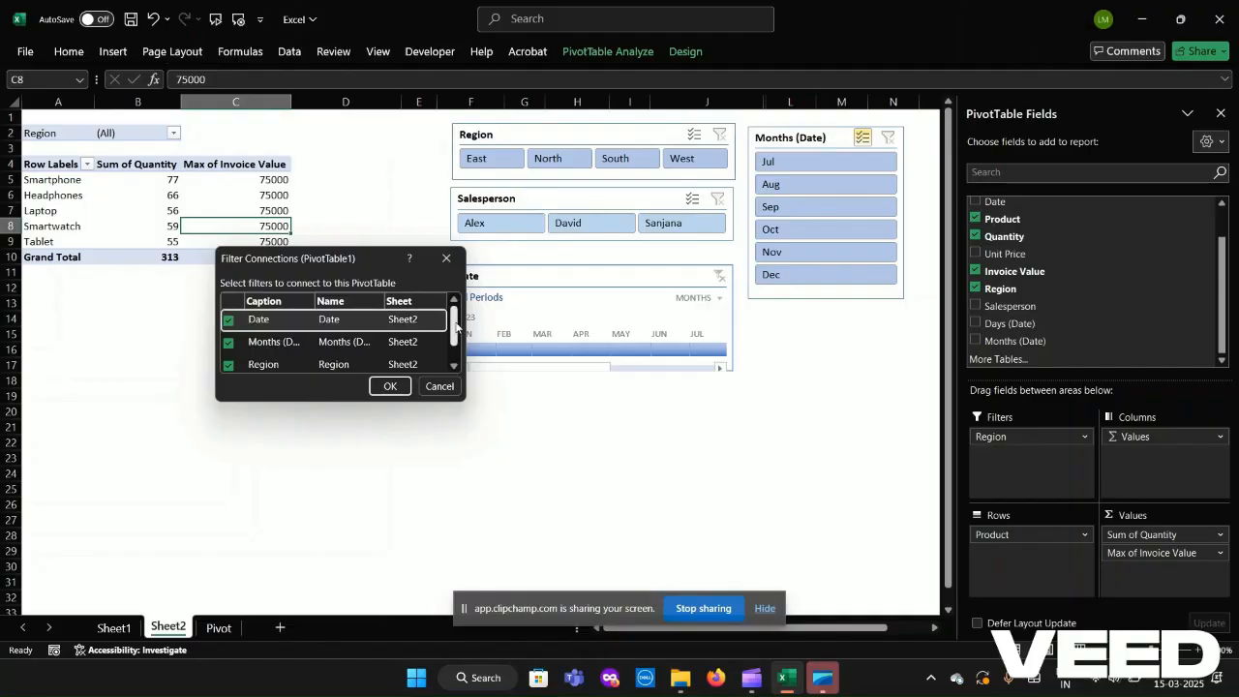
click(230, 365)
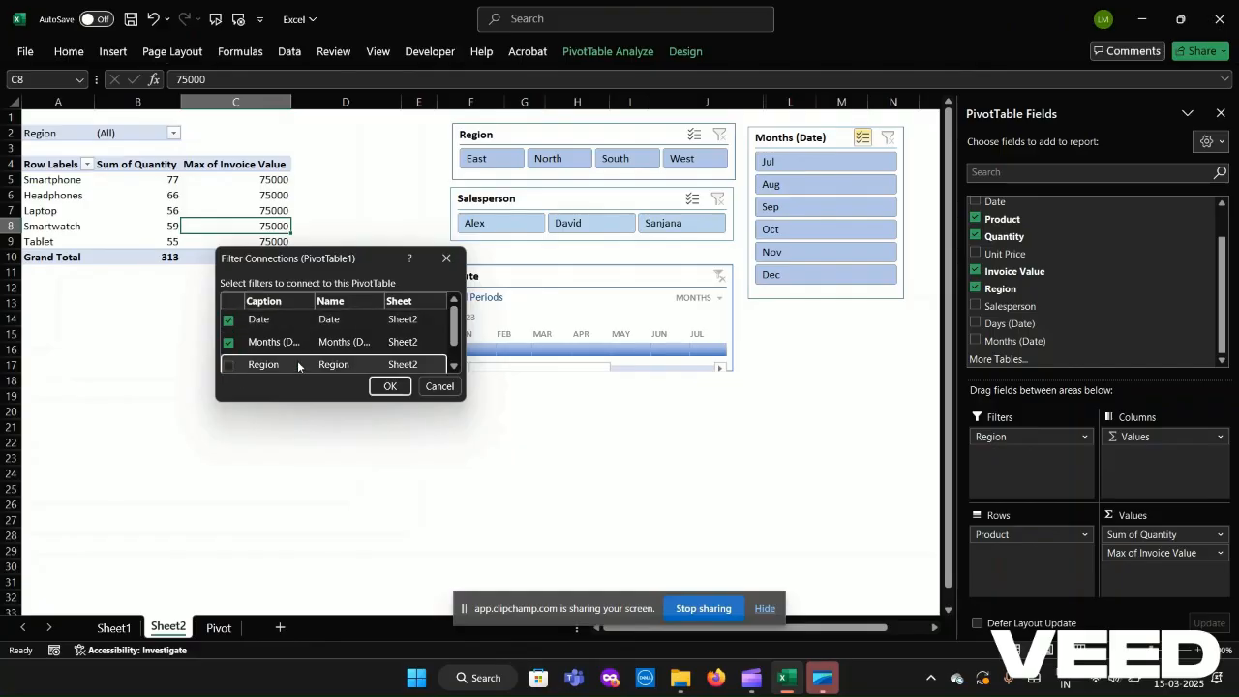
click(390, 385)
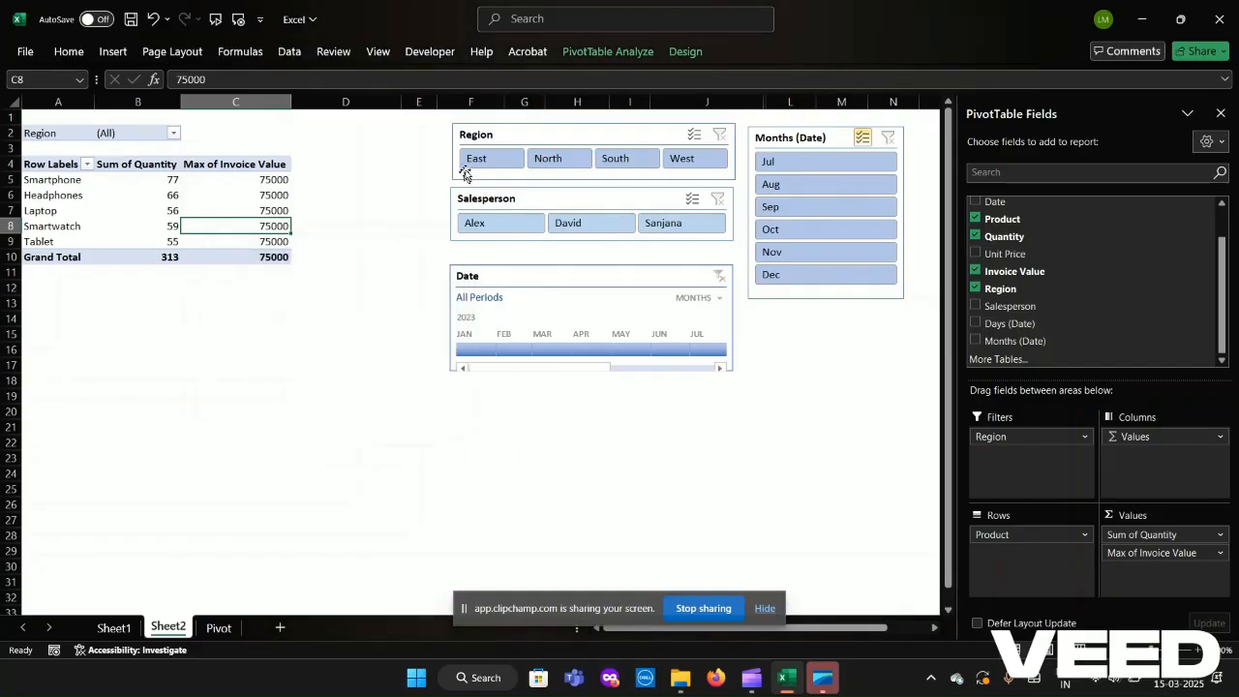
- Test the disconnected Region slicer with East, North, South and West in turn, and clear its filter
click(493, 157)
ctrl+click(571, 160)
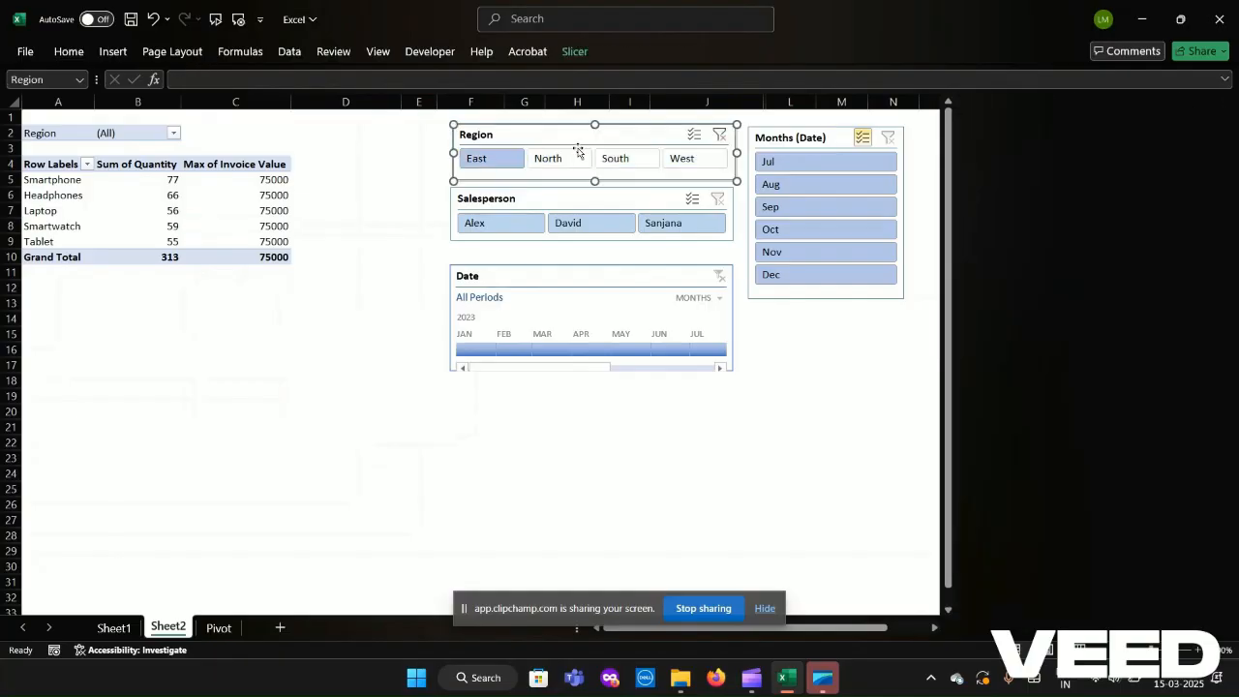
click(571, 160)
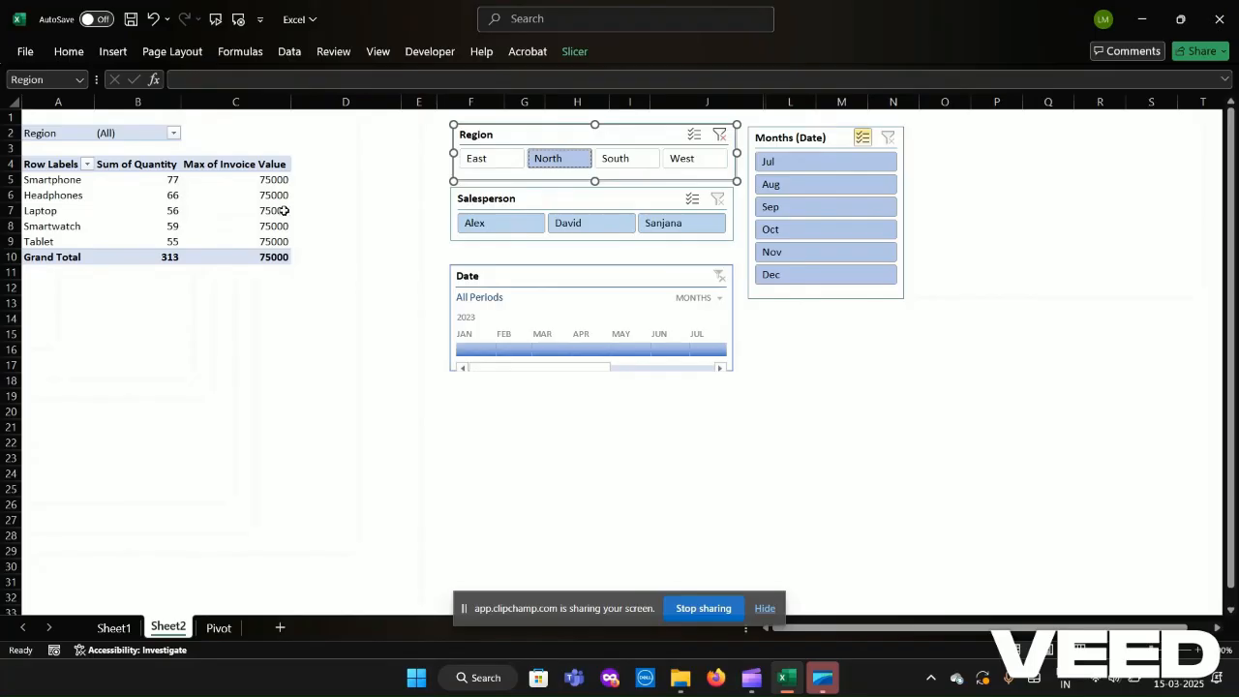
click(634, 161)
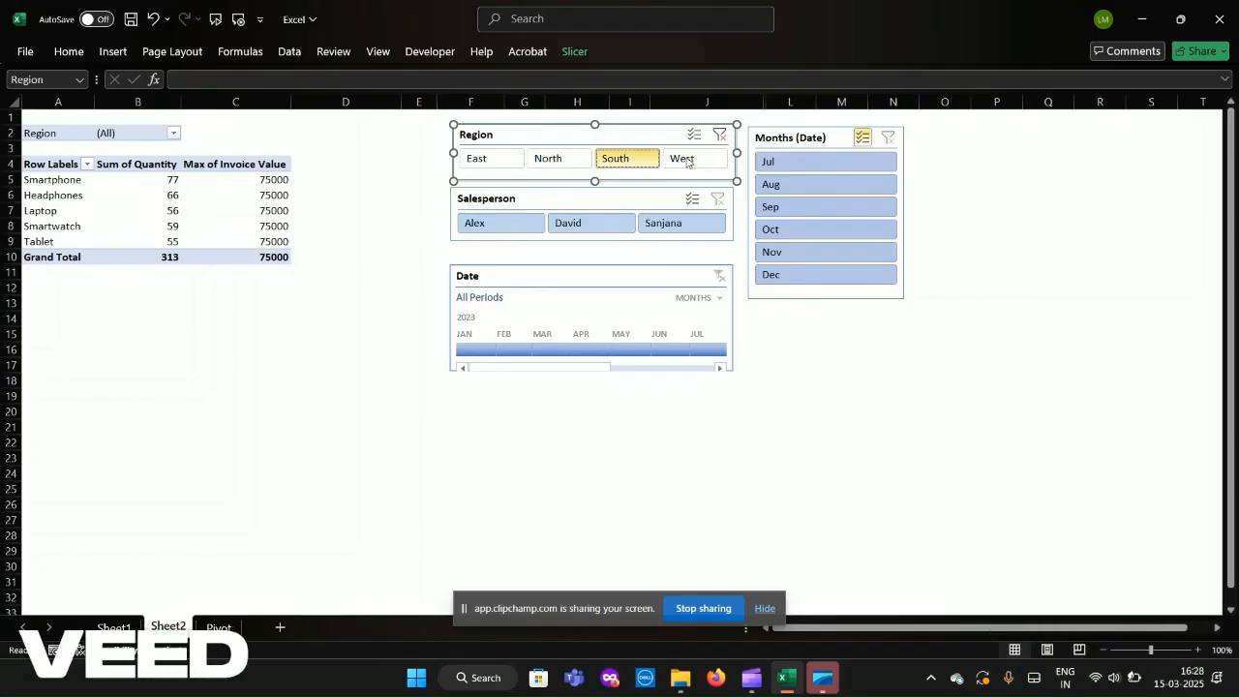
click(687, 162)
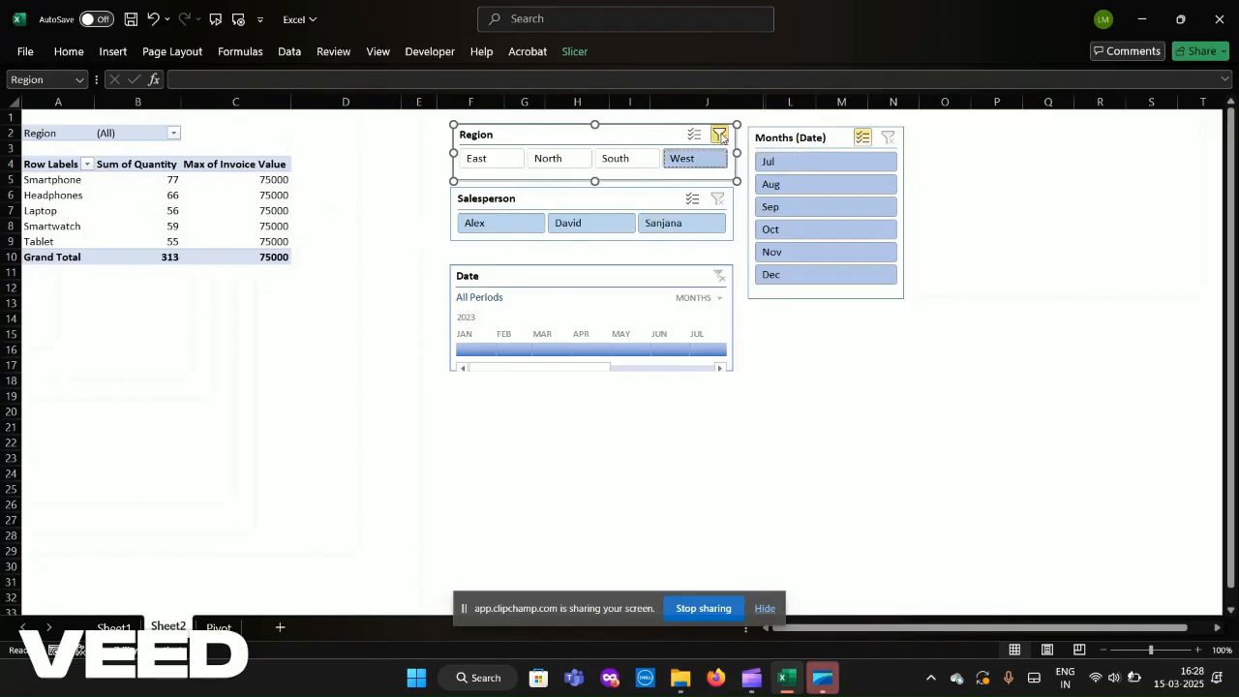
click(720, 136)
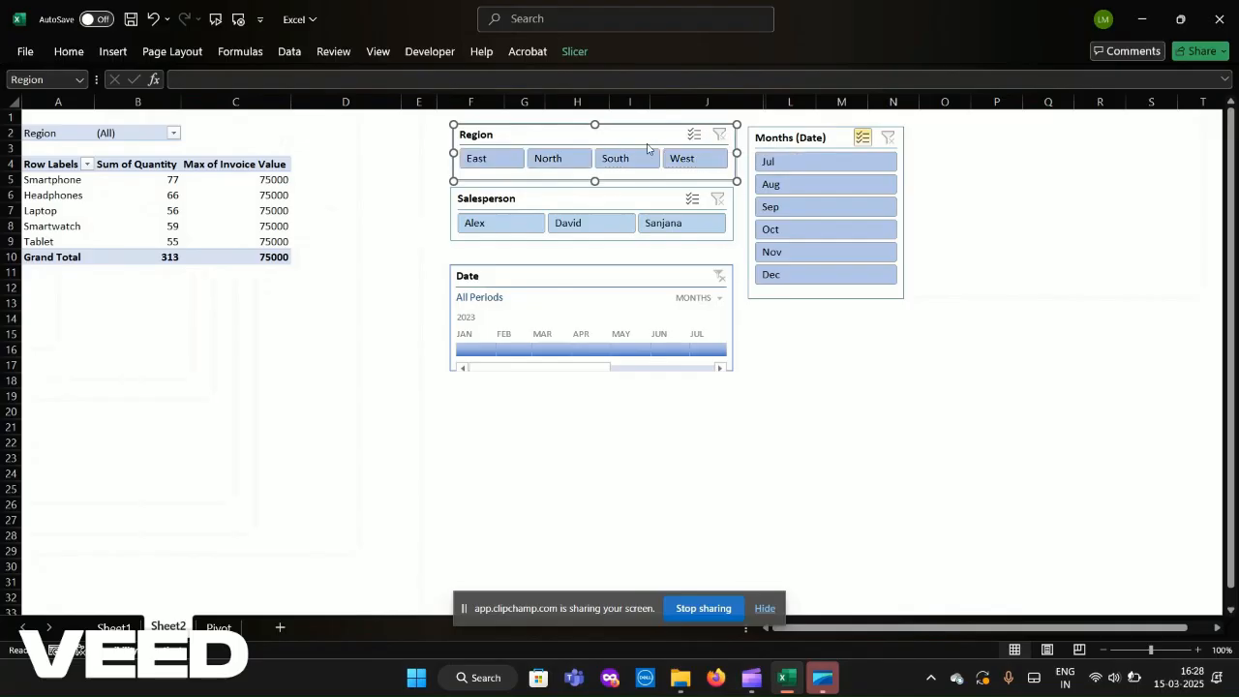
- Filter the pivot table by each salesperson in turn with the Salesperson slicer, and clear that filter
click(484, 226)
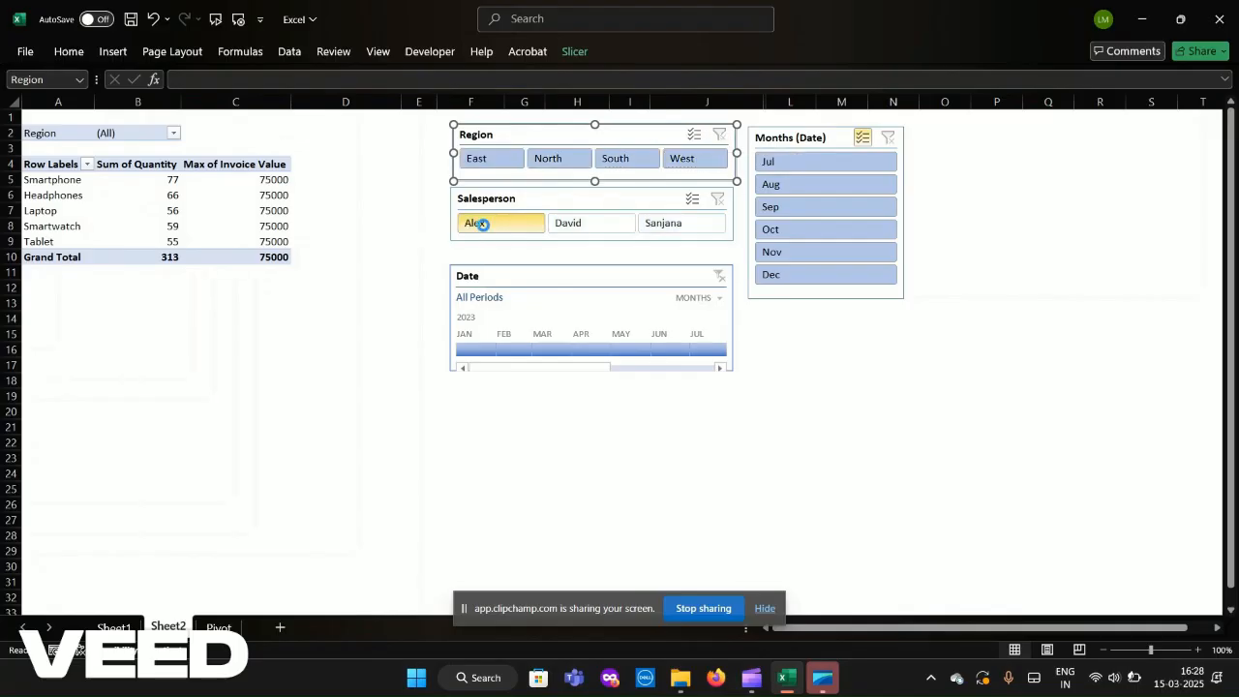
click(582, 224)
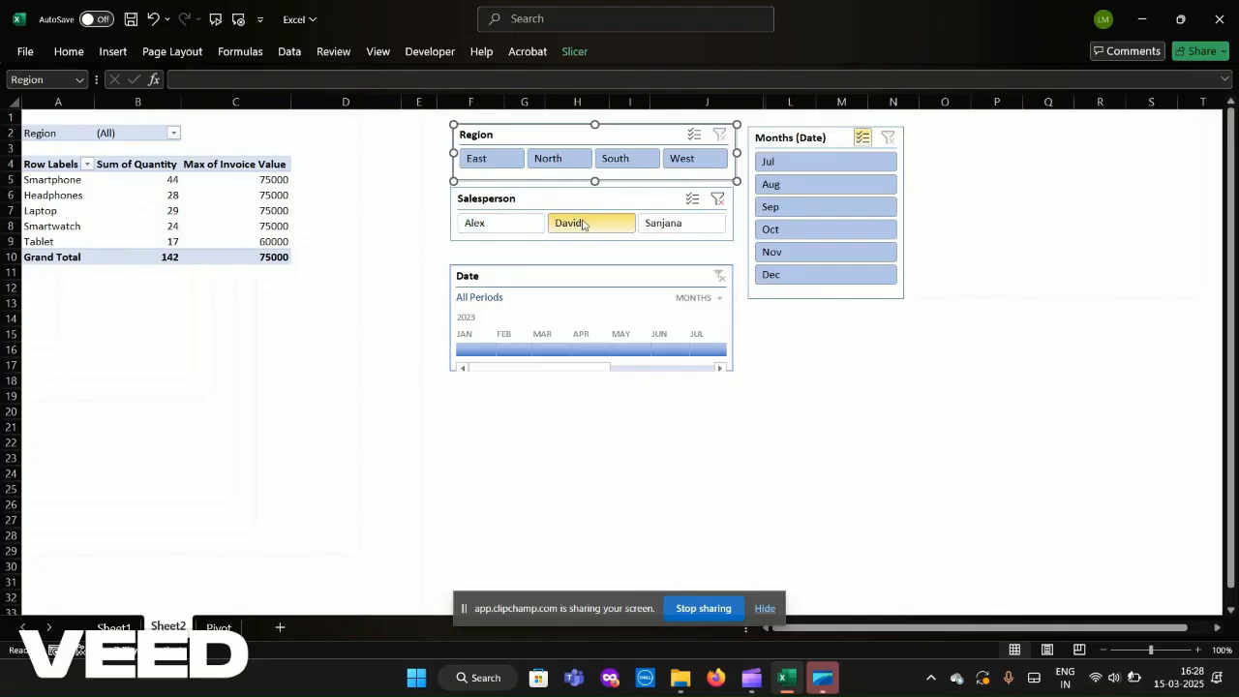
click(665, 224)
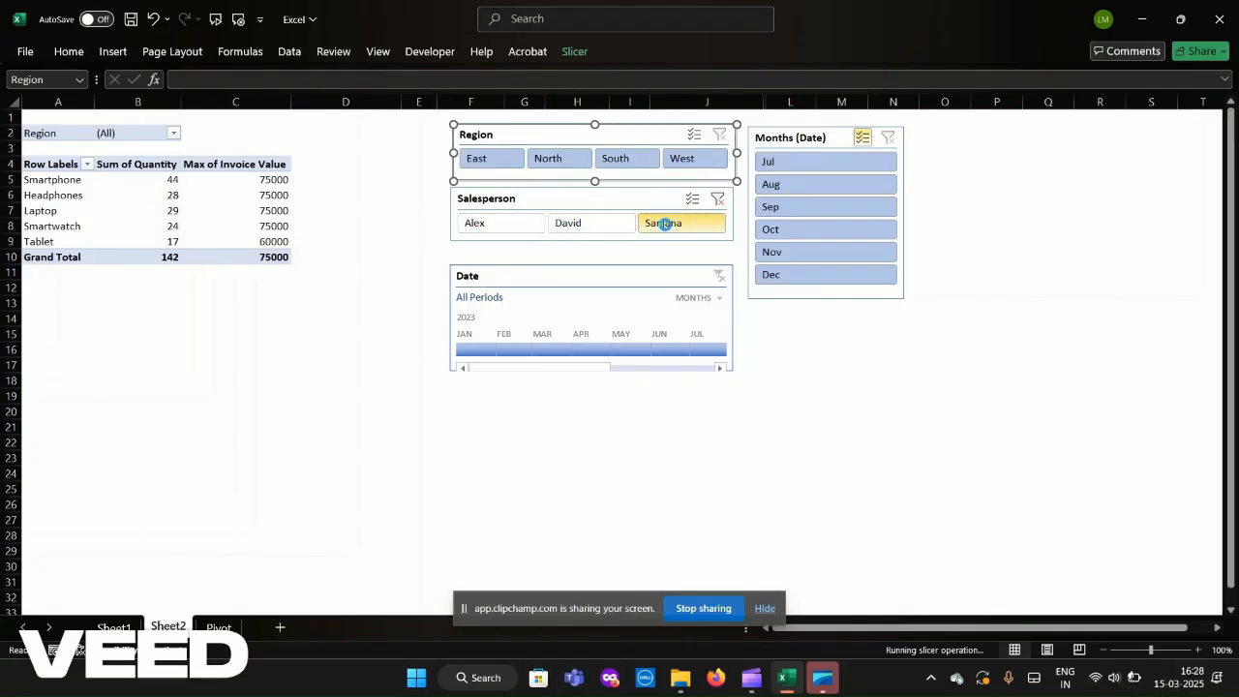
click(718, 200)
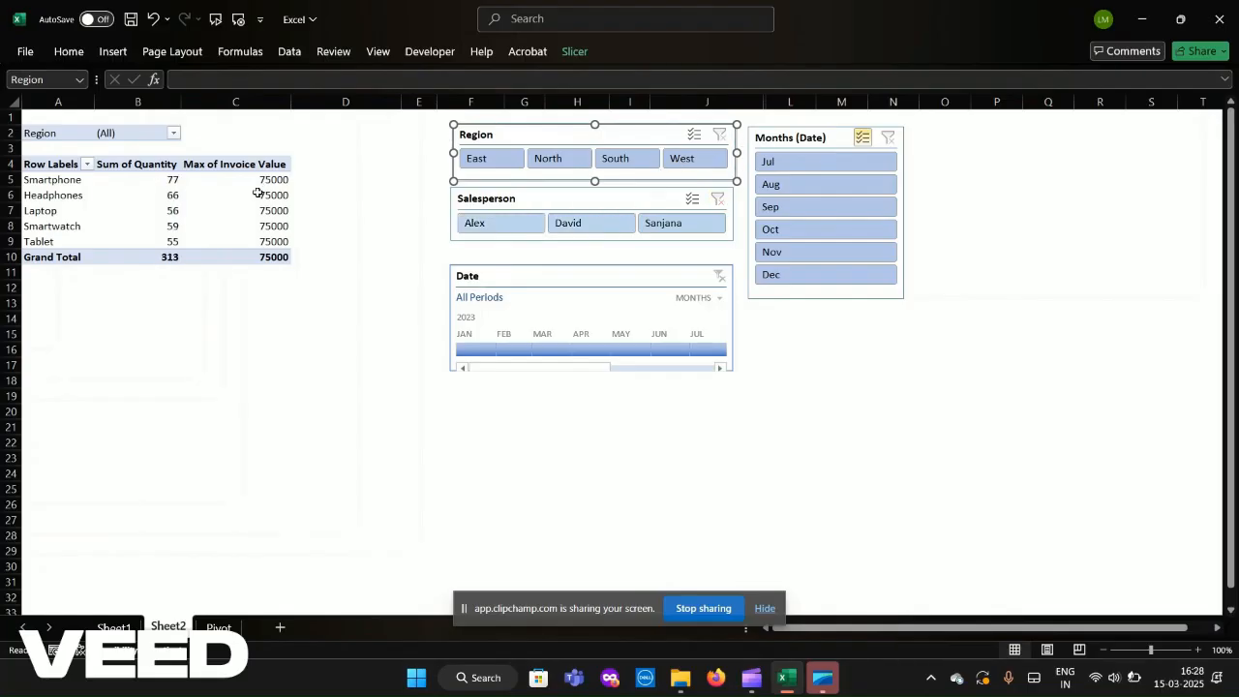
- Reconnect the Region slicer to PivotTable1 on Sheet2 through its Report Connections
click(416, 263)
click(535, 139)
right_click(535, 138)
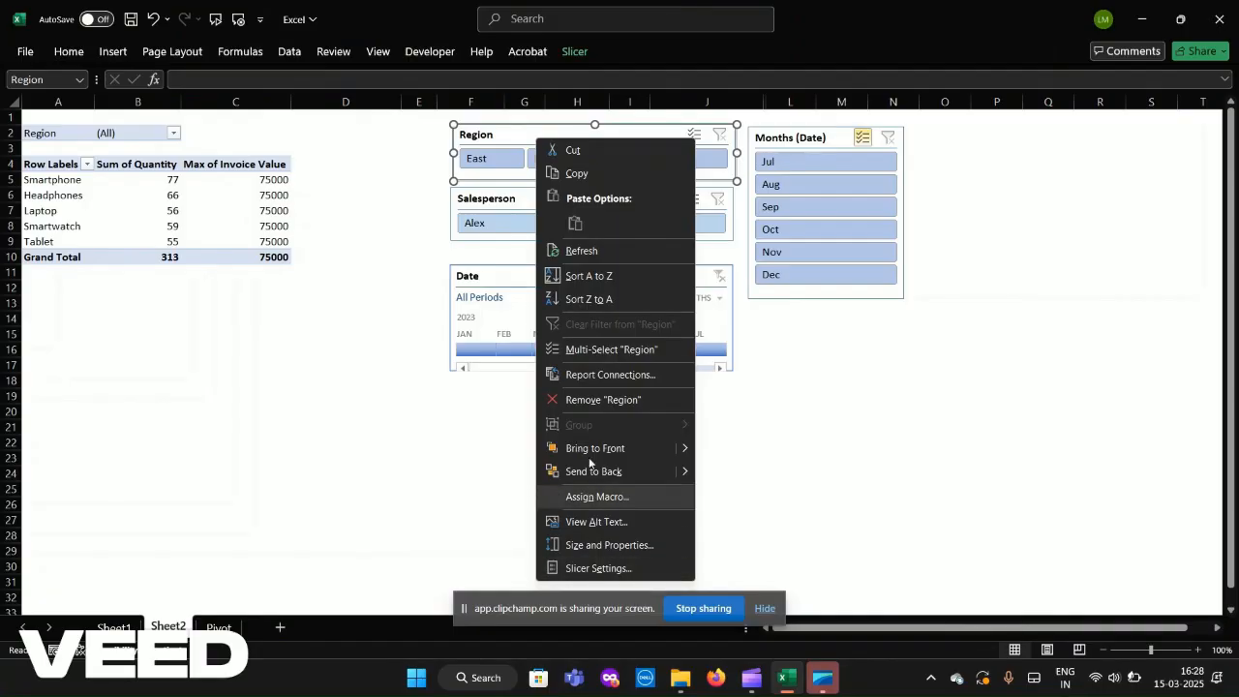
click(626, 374)
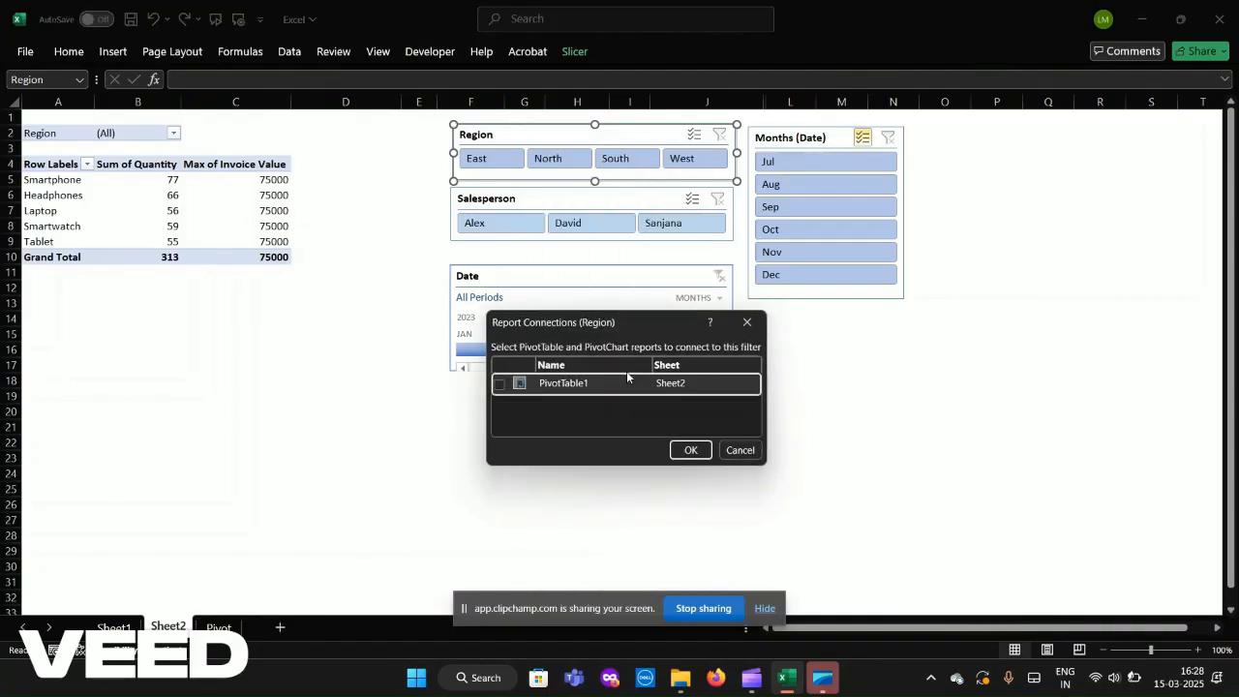
click(688, 449)
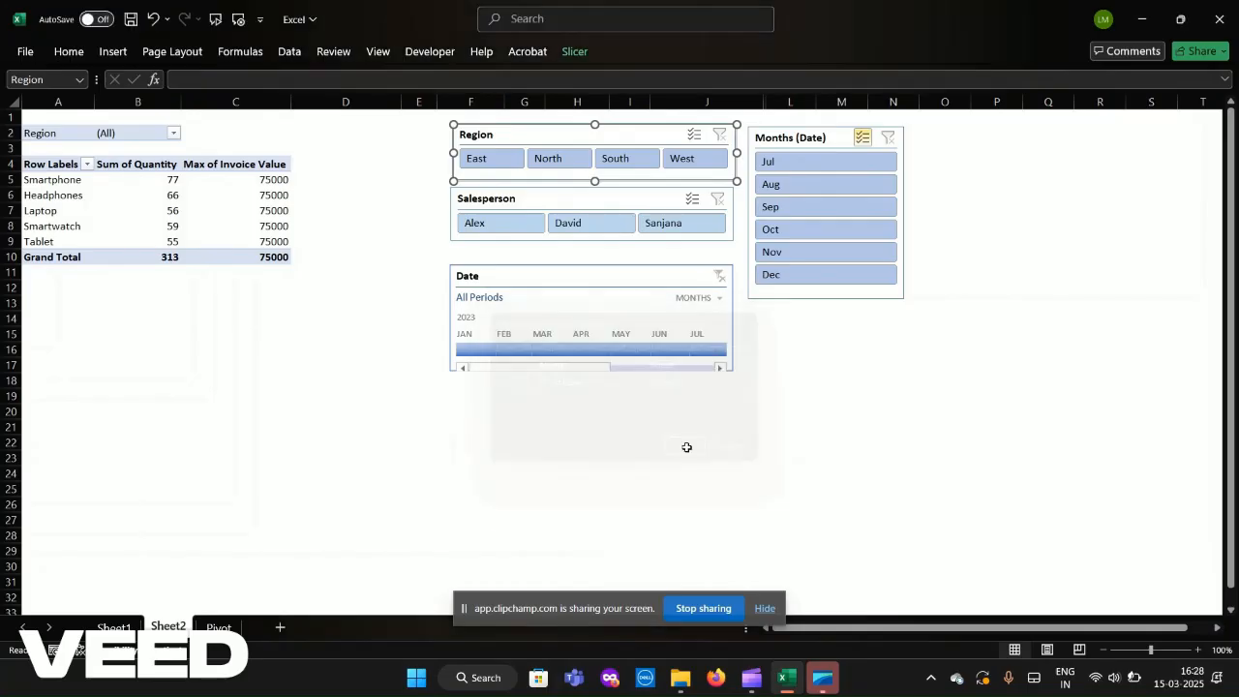
- Test the reconnected Region slicer by filtering for East, North and East again, and clear its filter
click(479, 158)
click(543, 163)
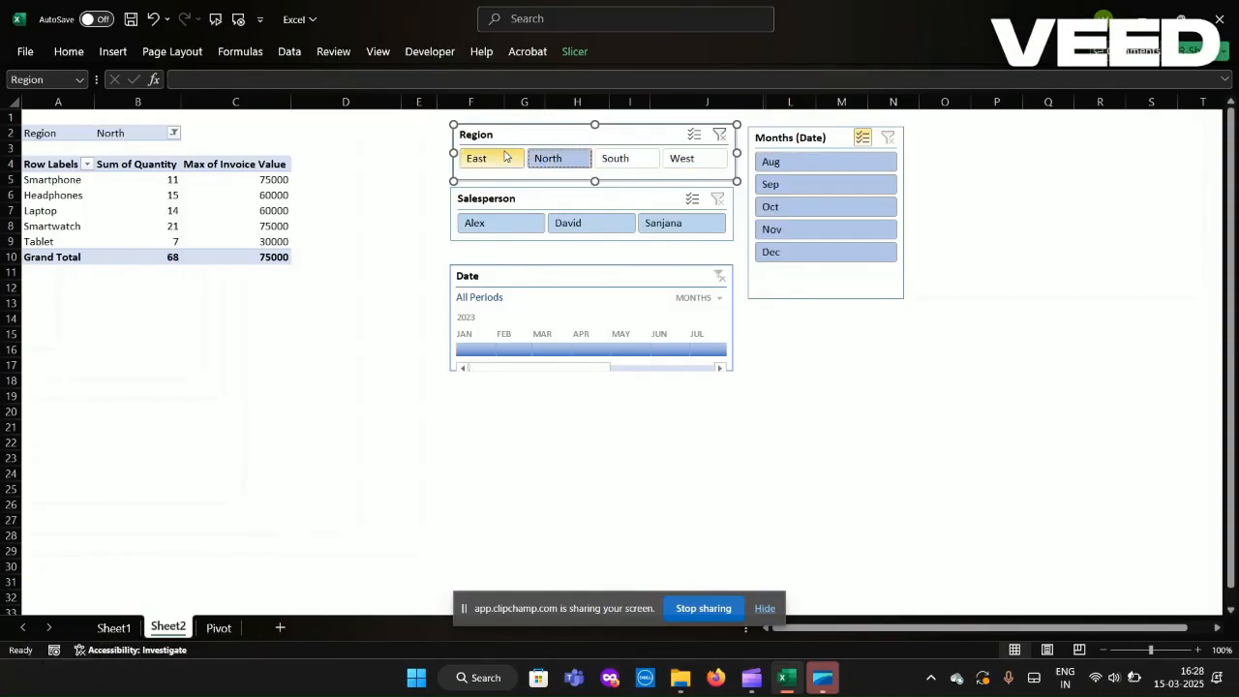
click(502, 160)
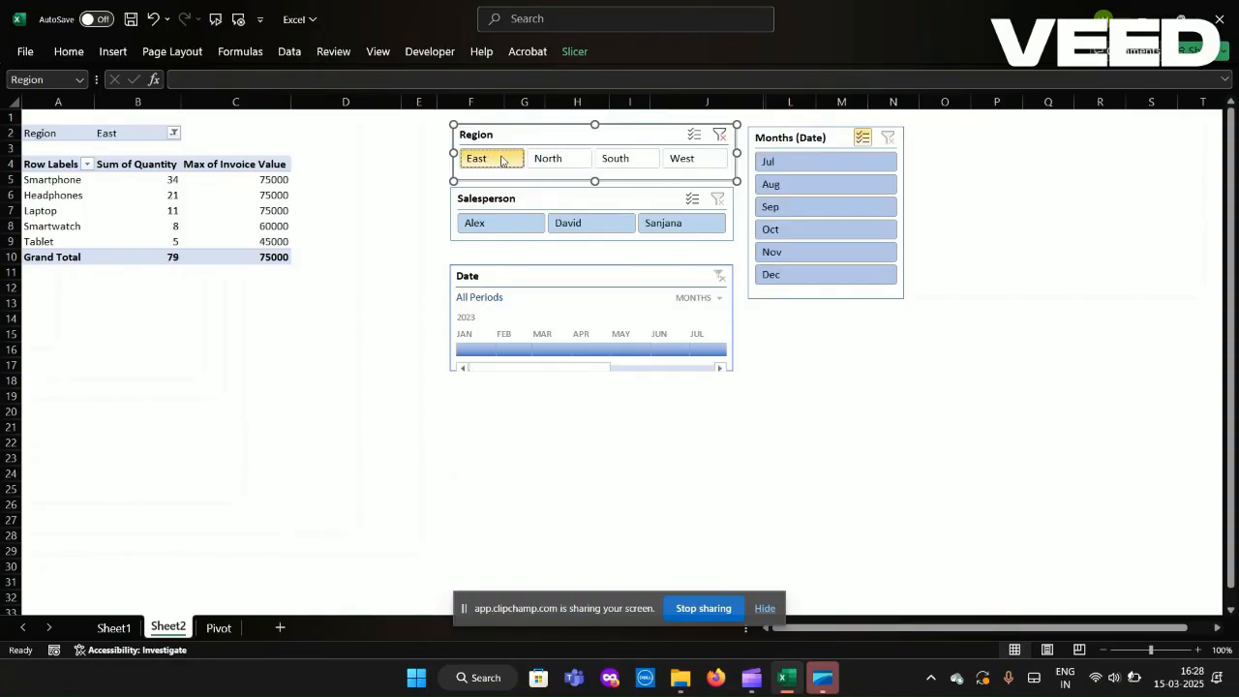
right_click(502, 160)
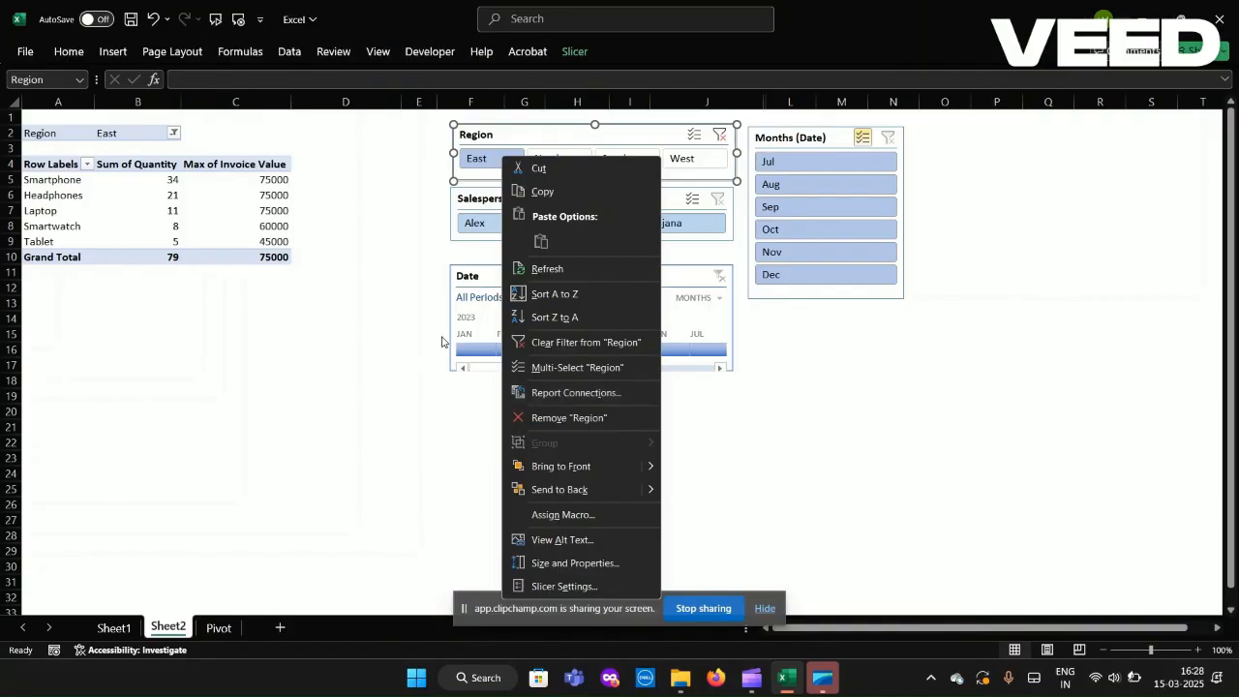
key(Escape)
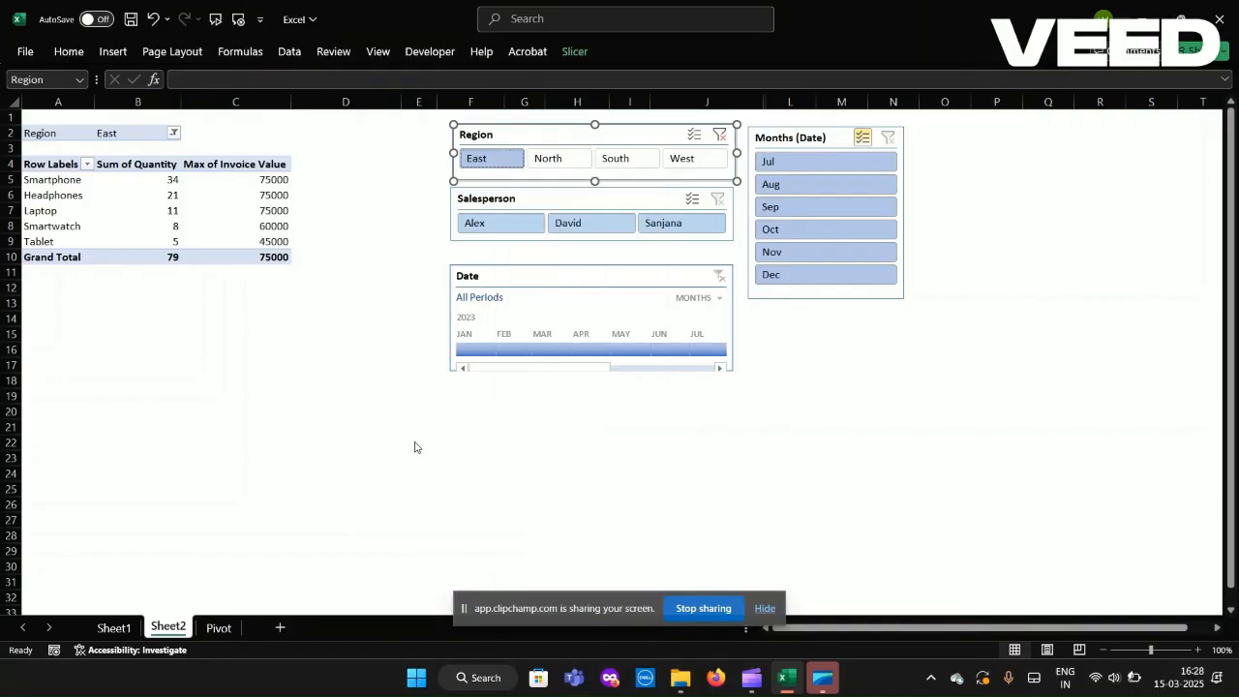
click(721, 136)
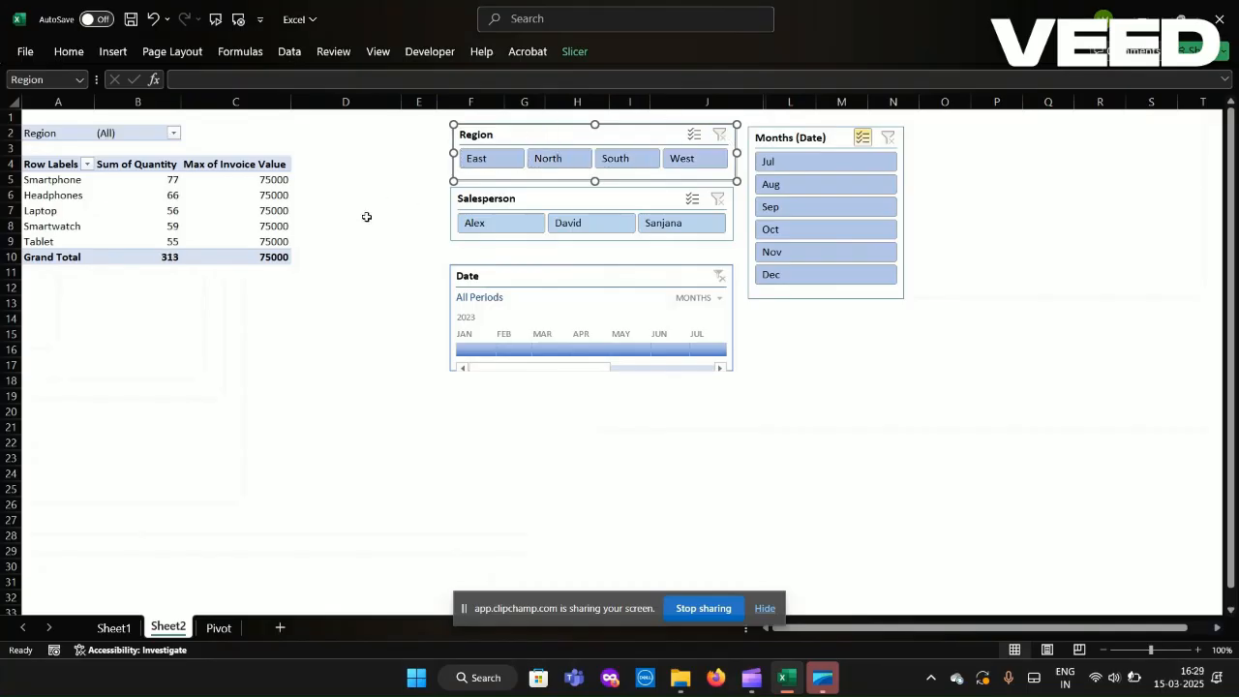
- Change the Invoice Value field's summary calculation to Count in its Value Field Settings
click(231, 195)
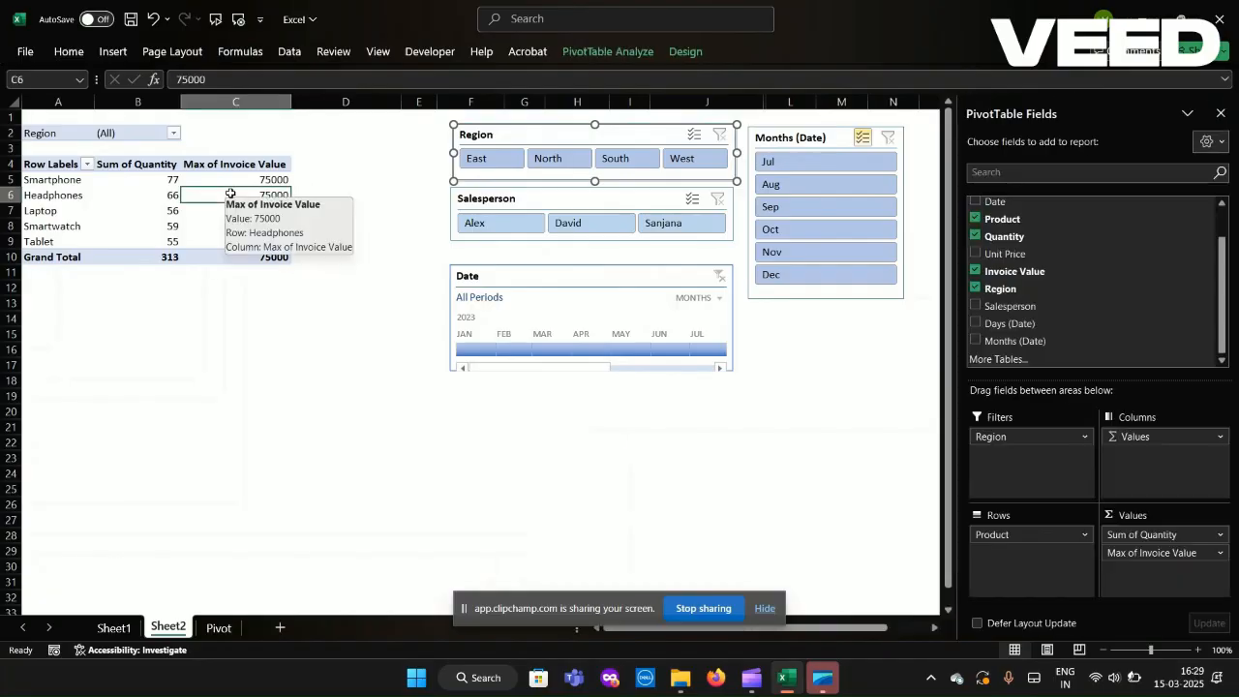
right_click(230, 195)
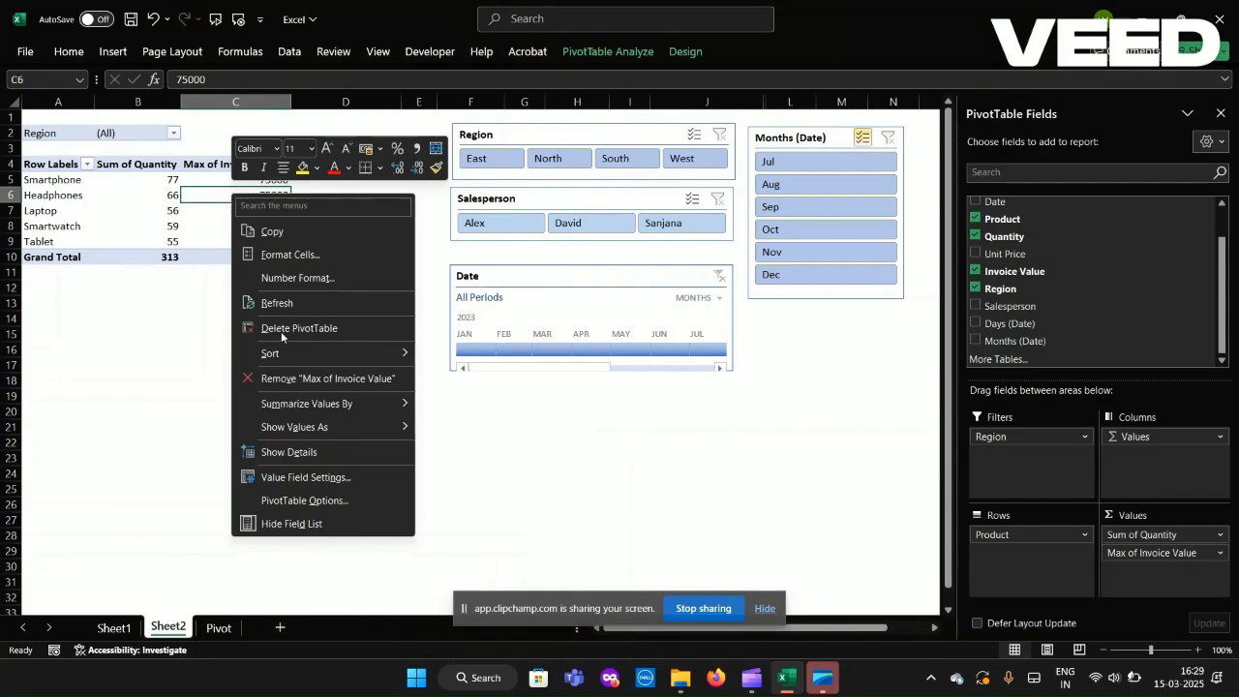
click(311, 478)
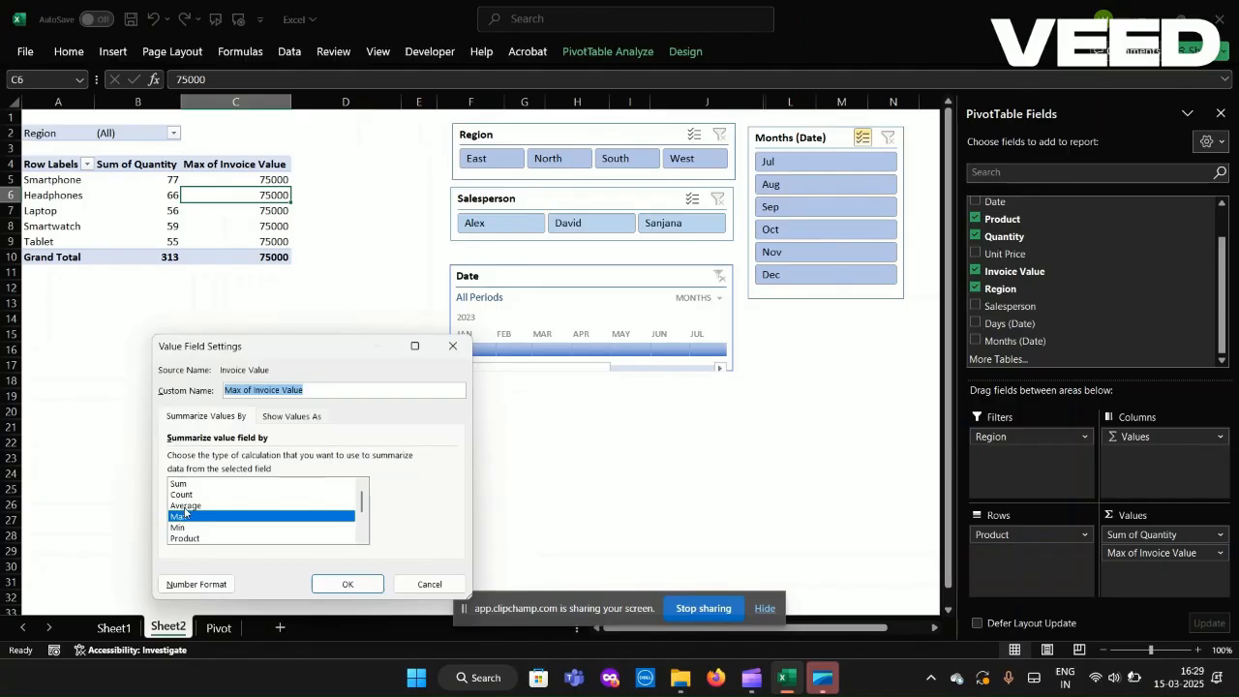
click(185, 495)
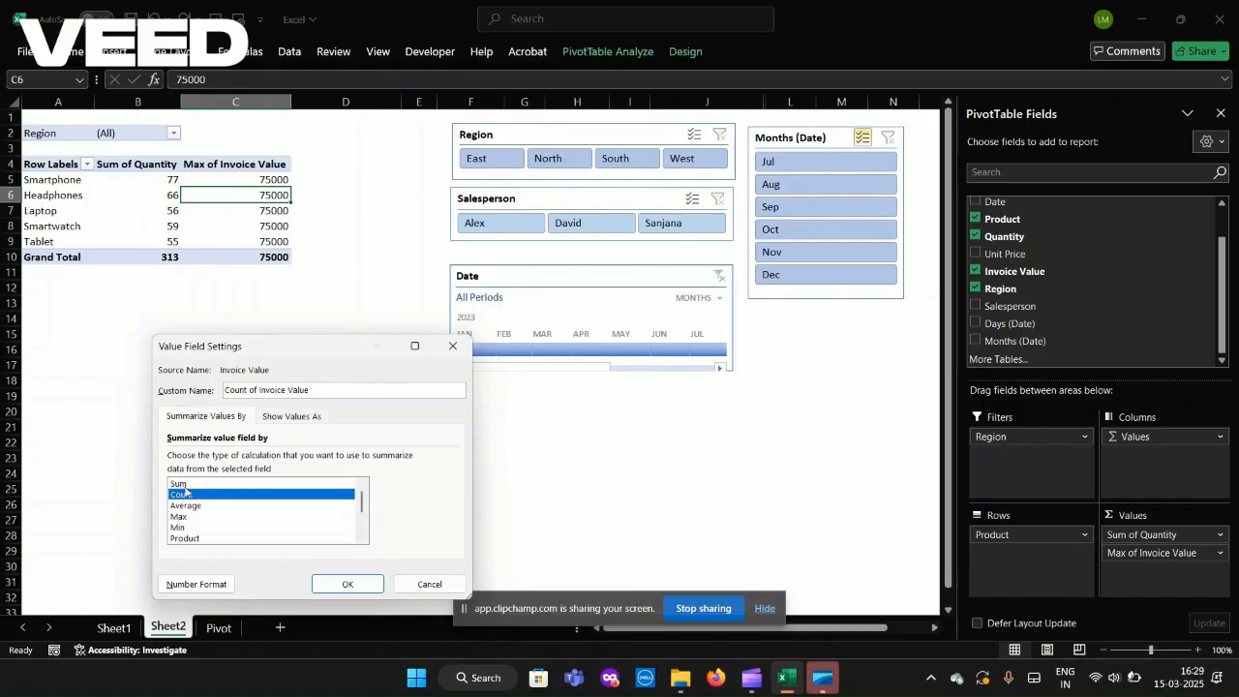
click(365, 585)
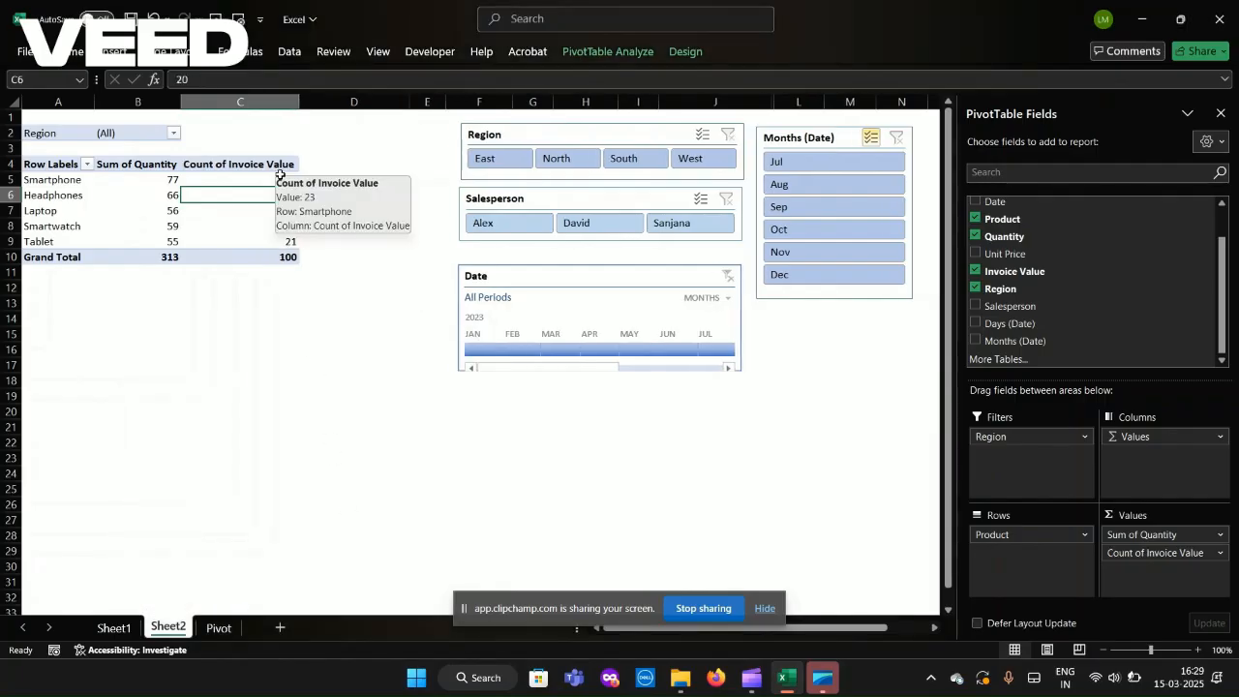
click(279, 178)
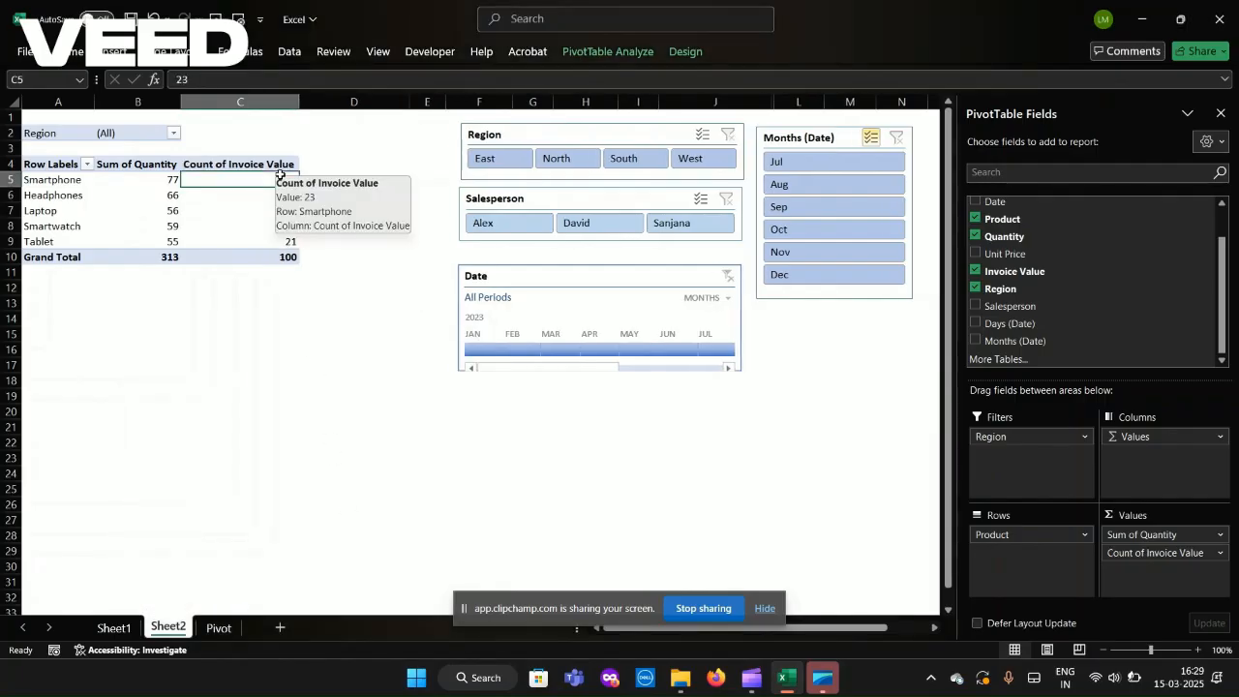
click(156, 177)
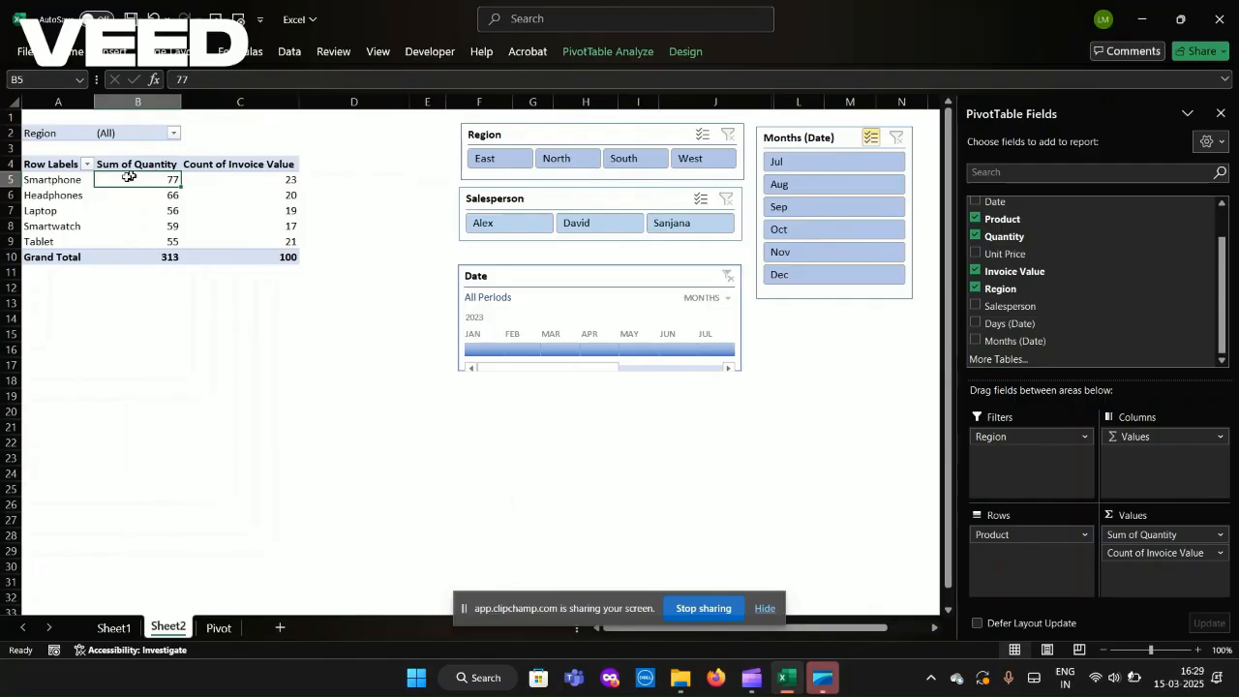
- Change the Invoice Value field's summary calculation to Min in its Value Field Settings
right_click(257, 176)
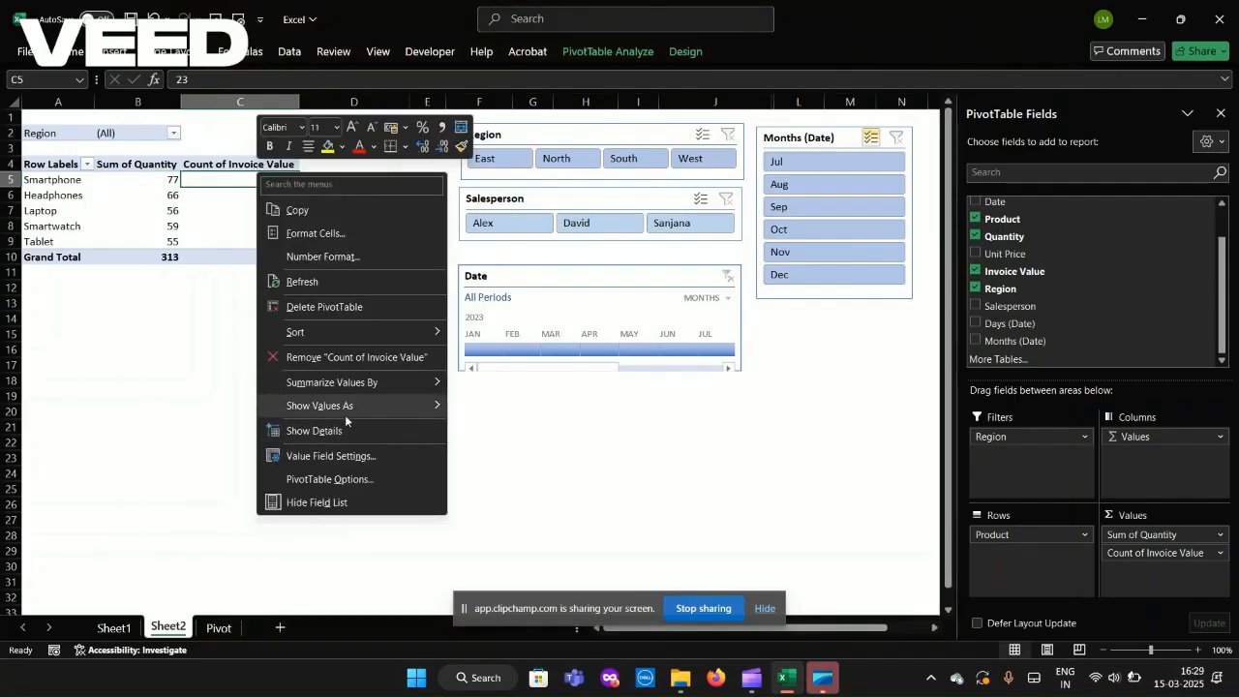
click(337, 456)
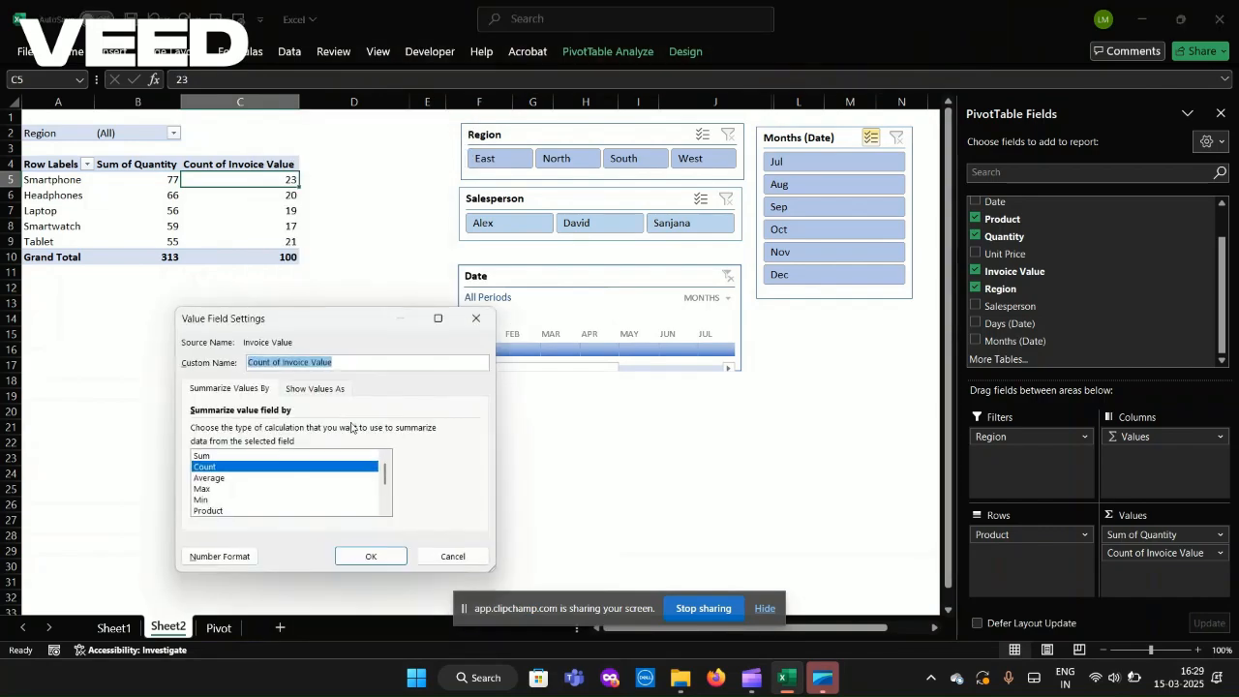
click(215, 501)
click(358, 554)
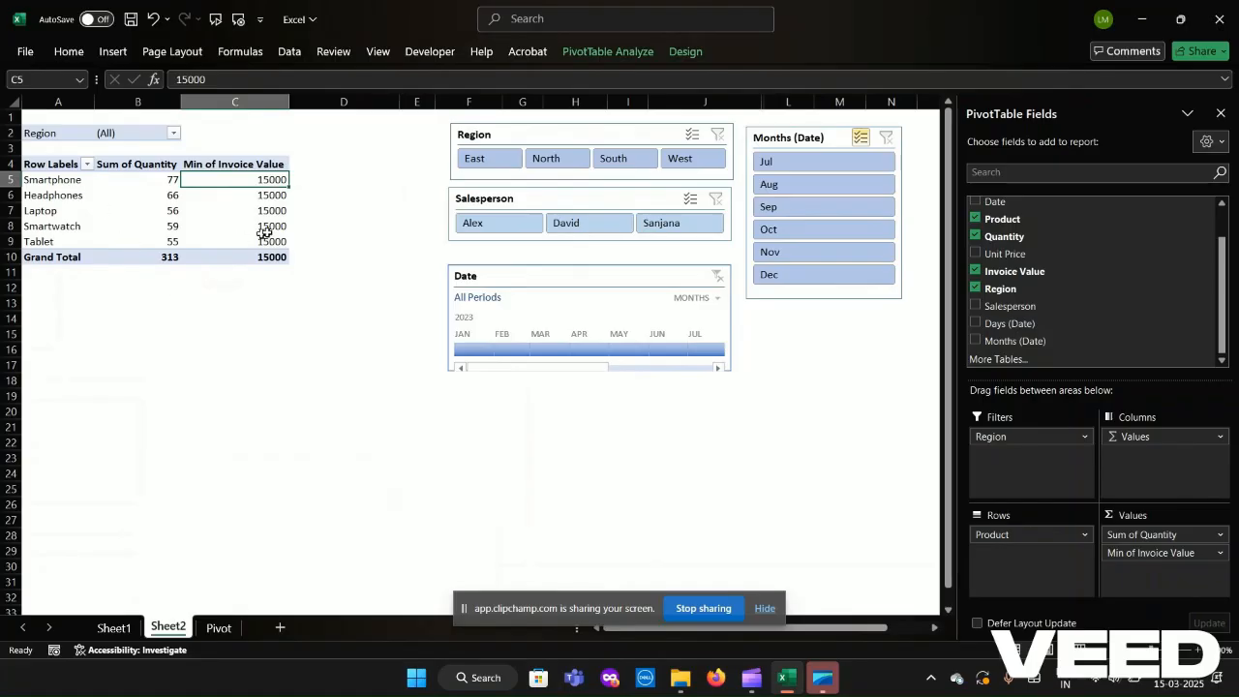
- Set the Invoice Value field's summary calculation to Sum in its Value Field Settings
right_click(277, 180)
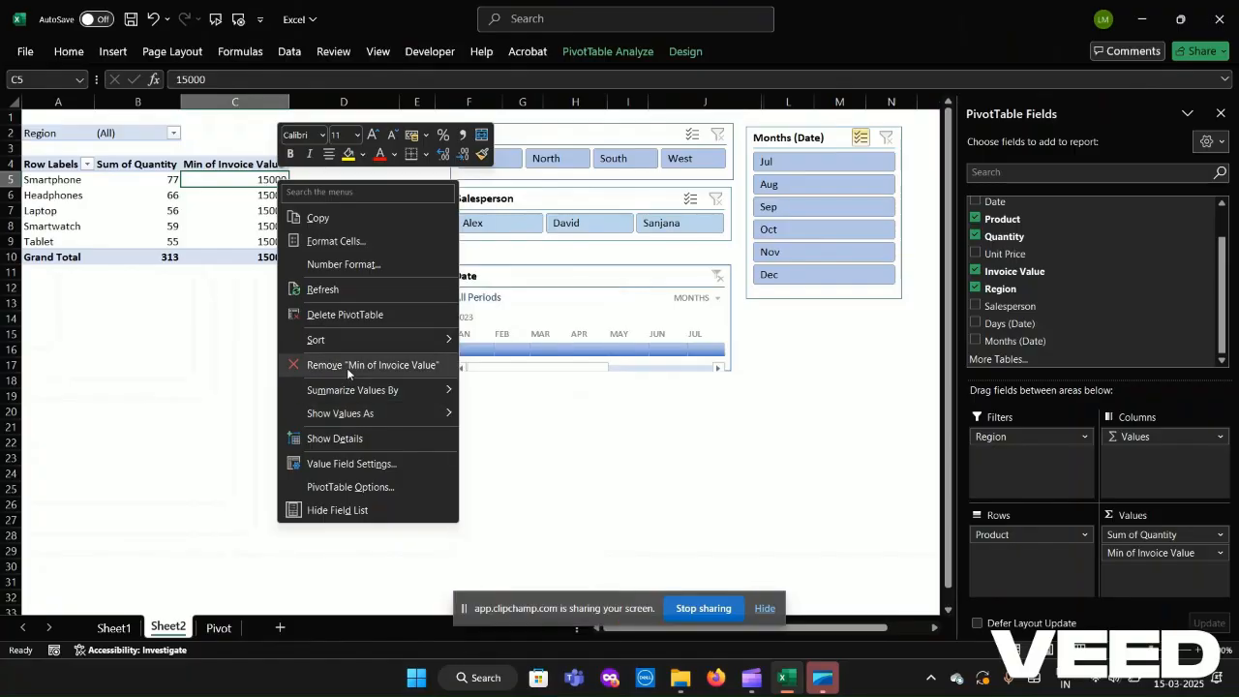
click(363, 464)
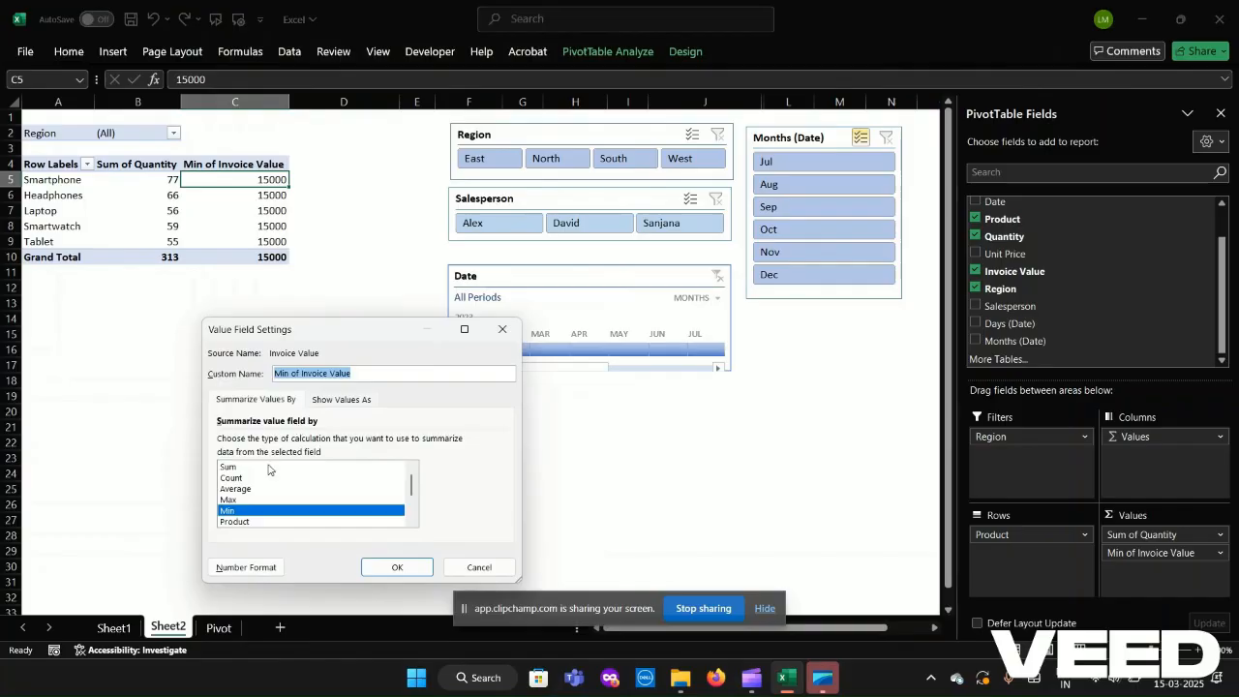
click(269, 467)
key(Return)
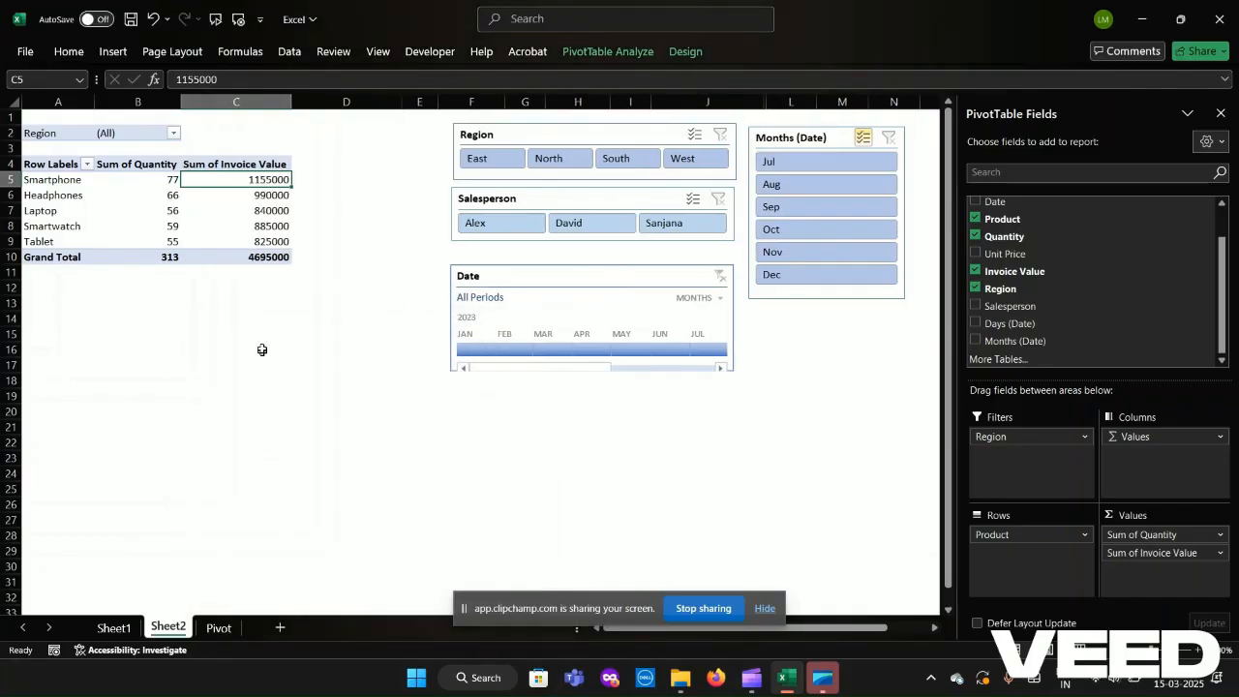
click(256, 330)
- Drill down into Laptop's Sum of Invoice Value to extract its records to a new sheet, and return to Sheet2 after viewing the Pivot sheet
click(248, 211)
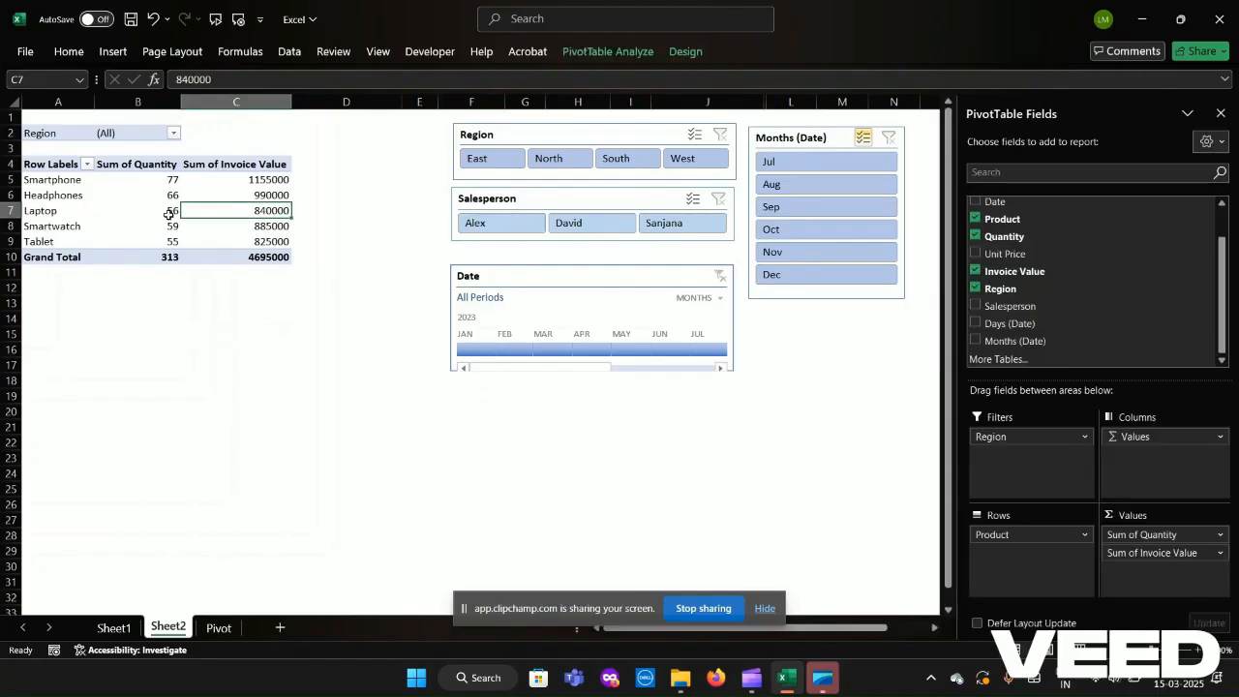
double_click(258, 211)
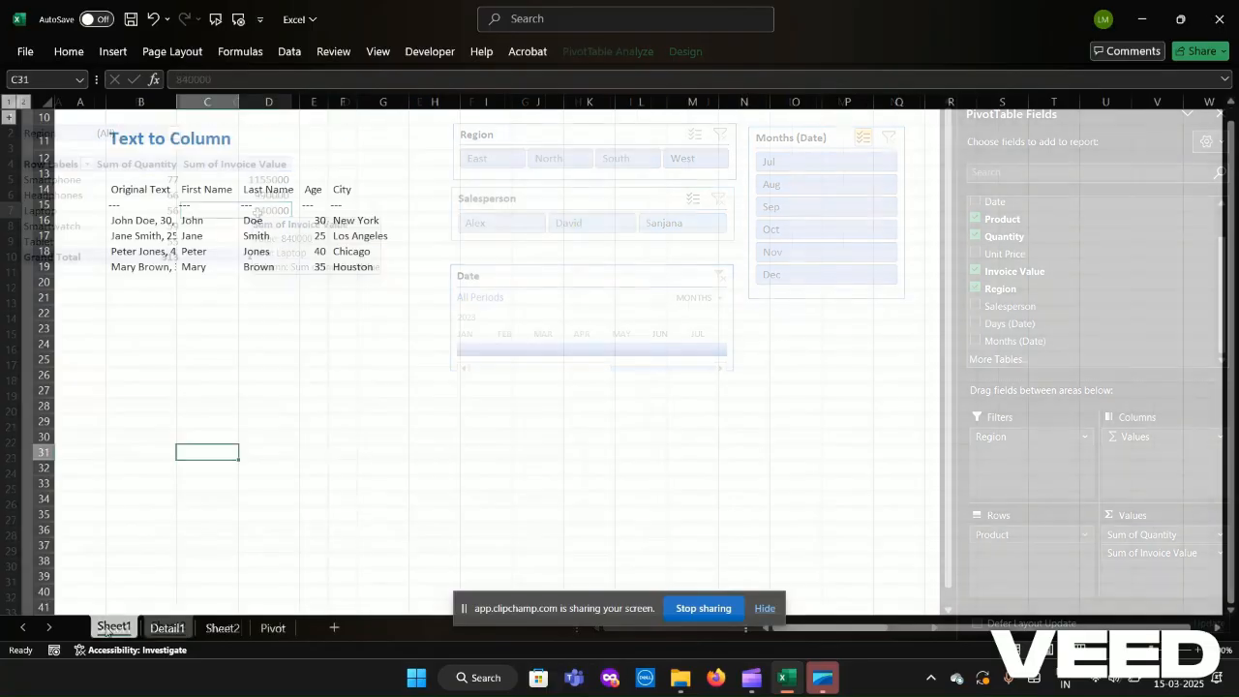
click(269, 627)
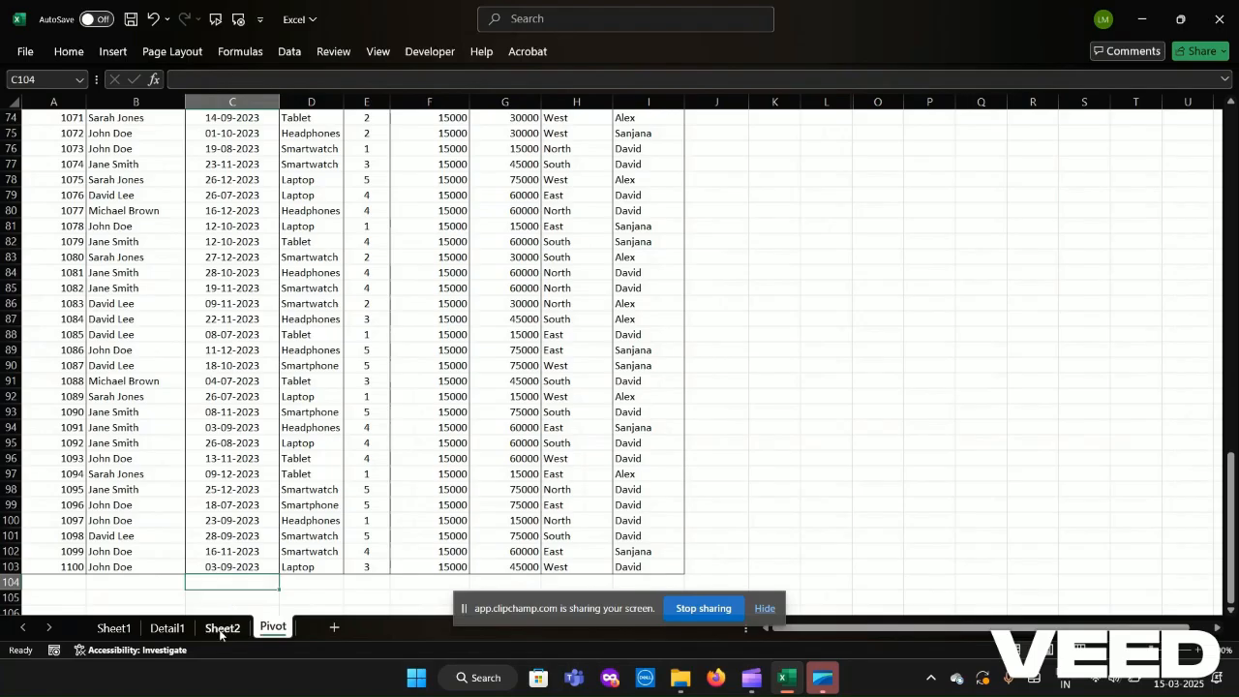
click(221, 630)
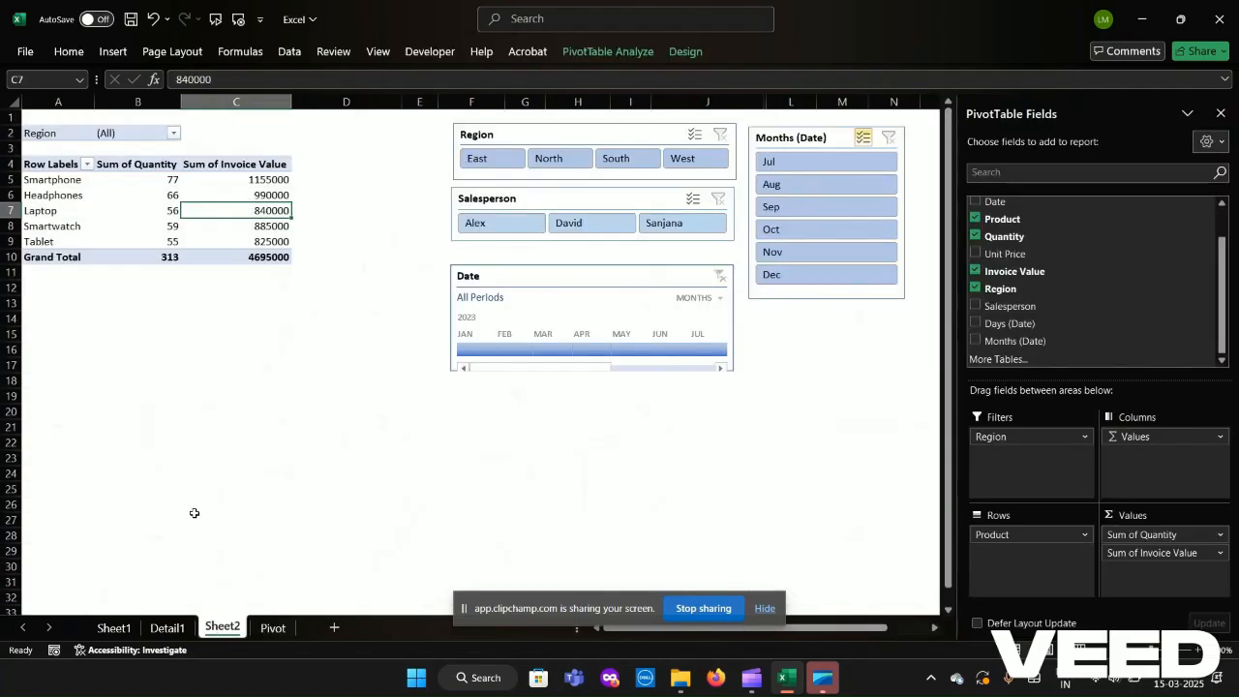